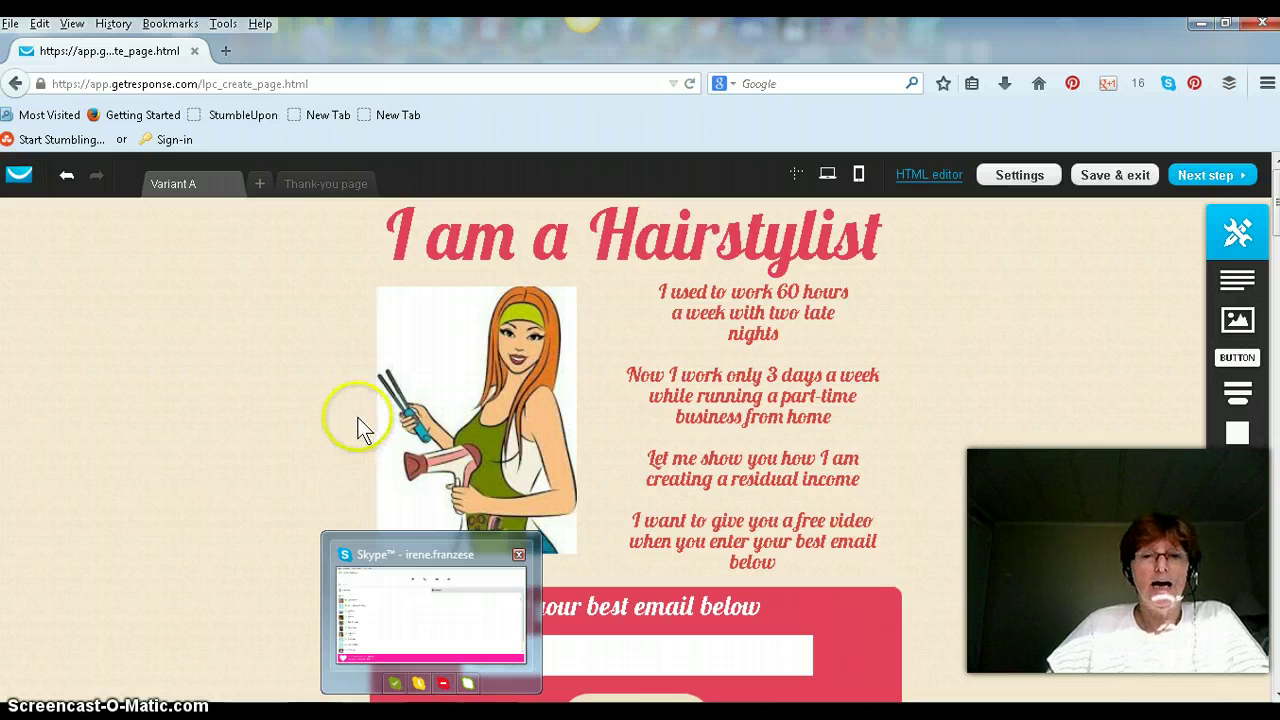
Add a second page version, Variant B, to the hairstylist landing page
mouse_move(516, 561)
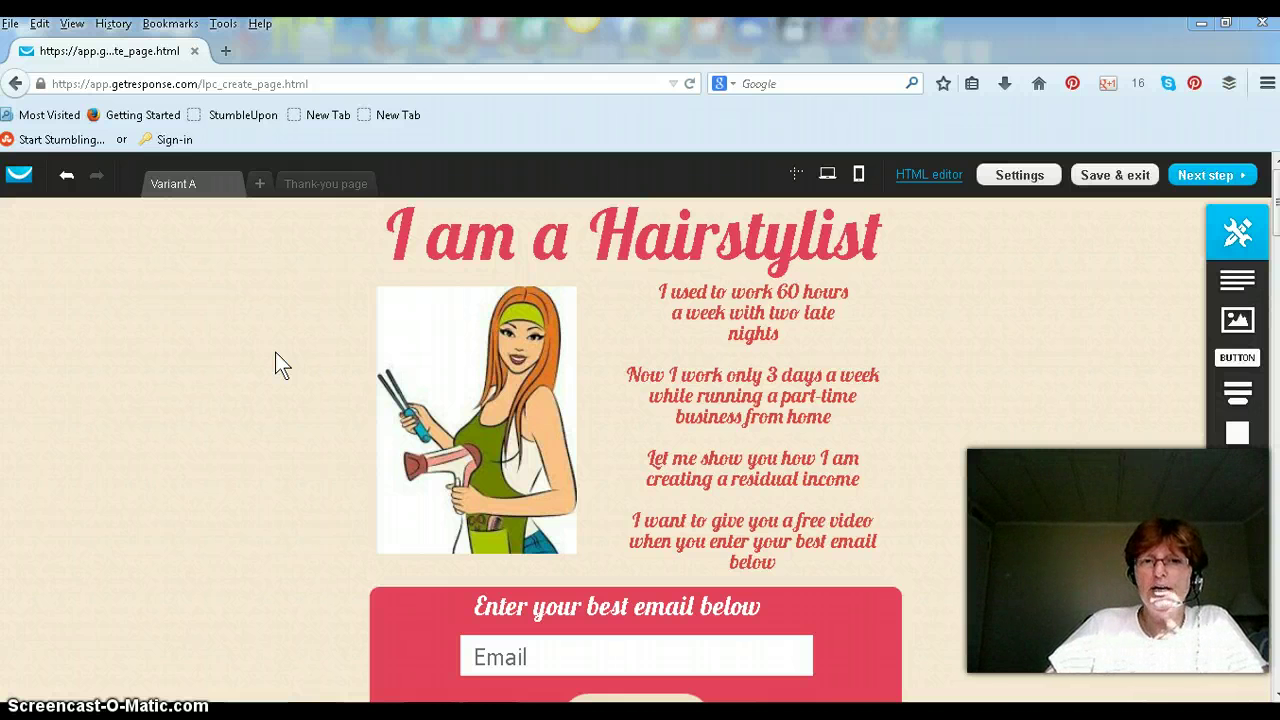
click(447, 386)
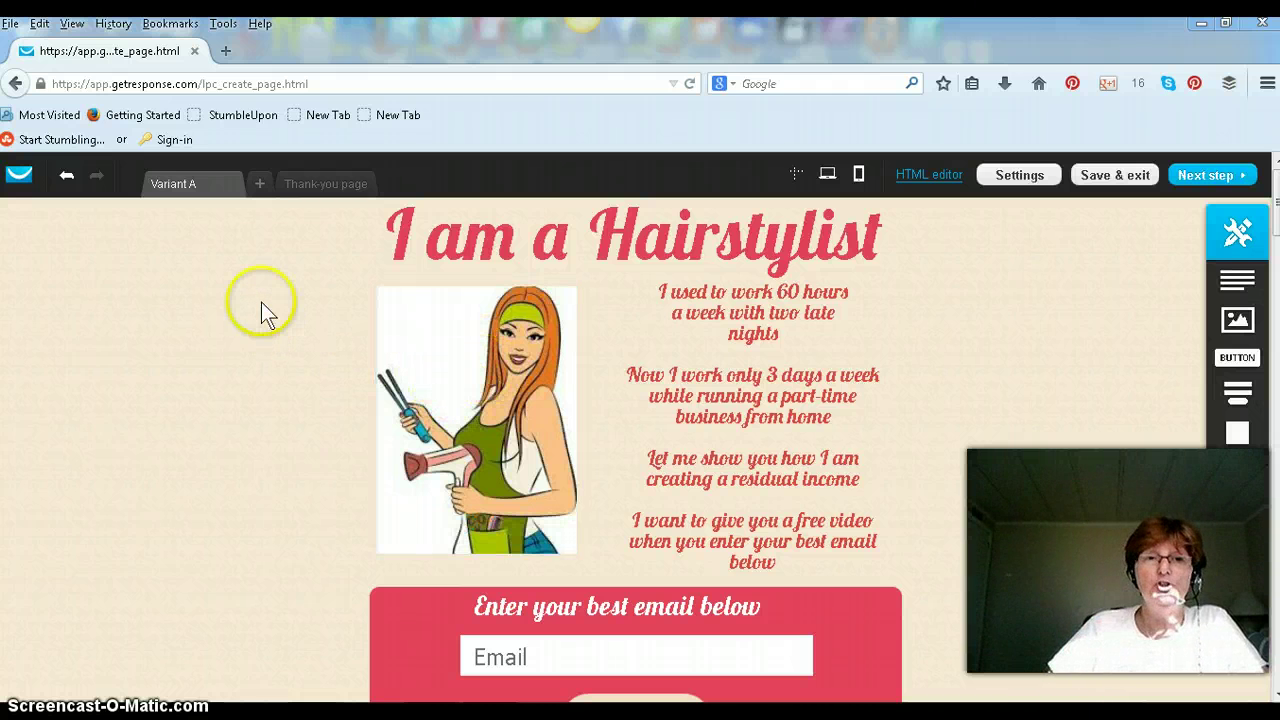
click(260, 187)
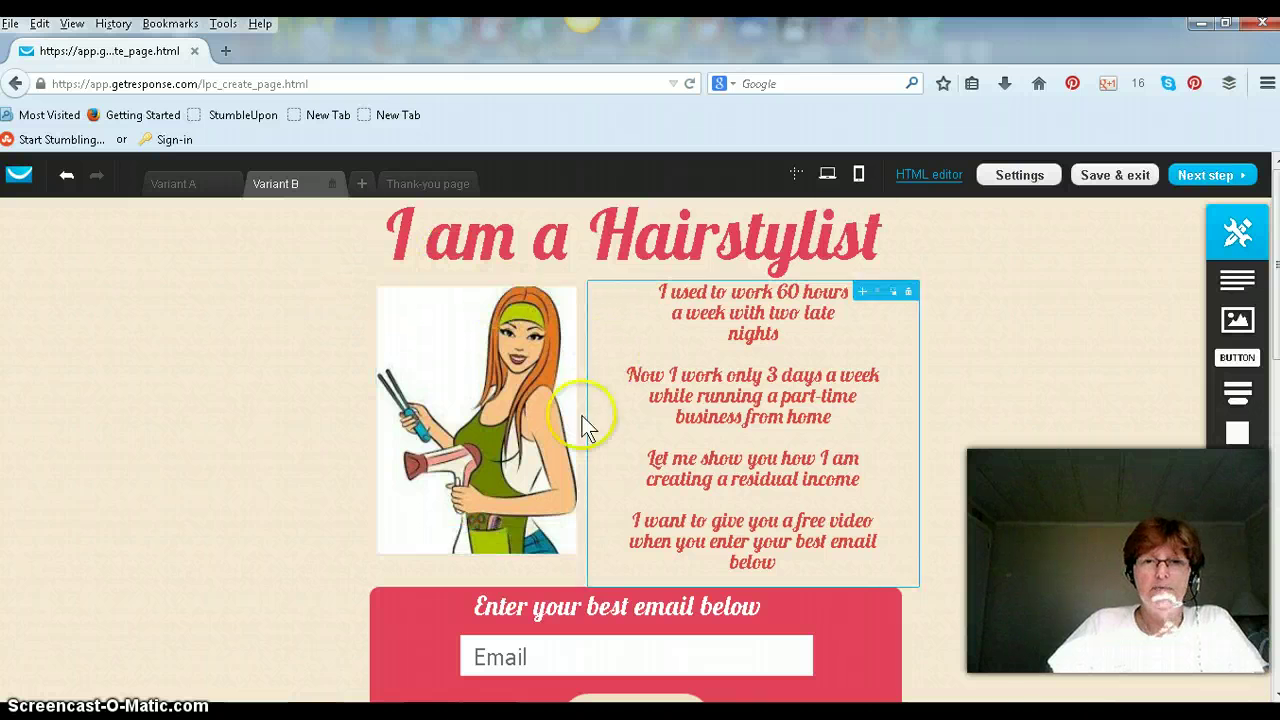
Replace Variant B's hairstylist illustration with the IMG_5103 portrait from My Images and enlarge it to fill the image frame
mouse_move(500, 393)
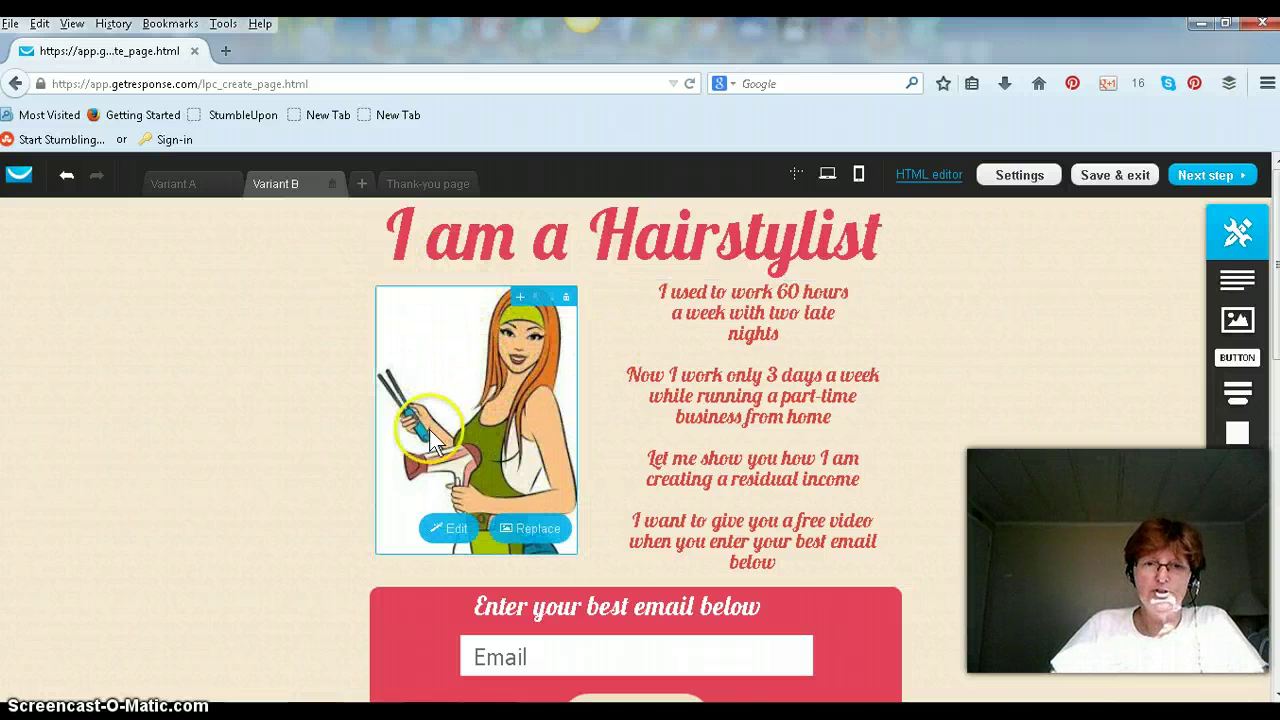
click(536, 538)
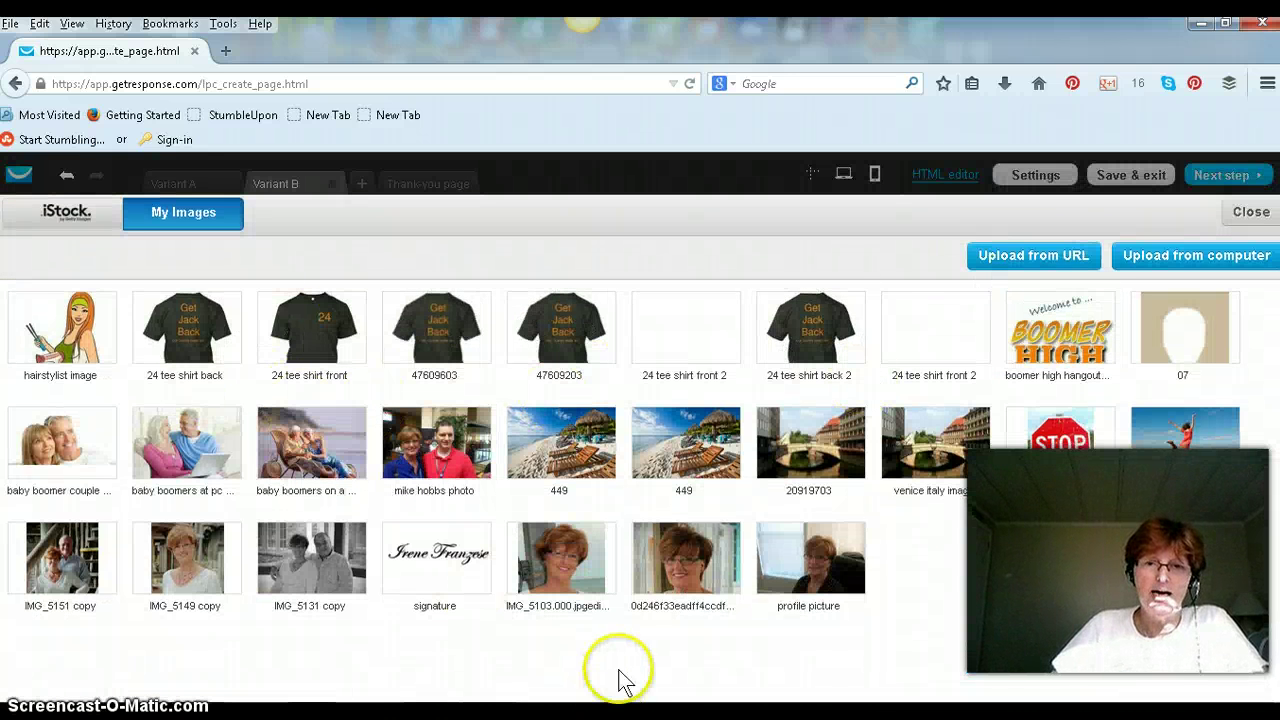
click(565, 560)
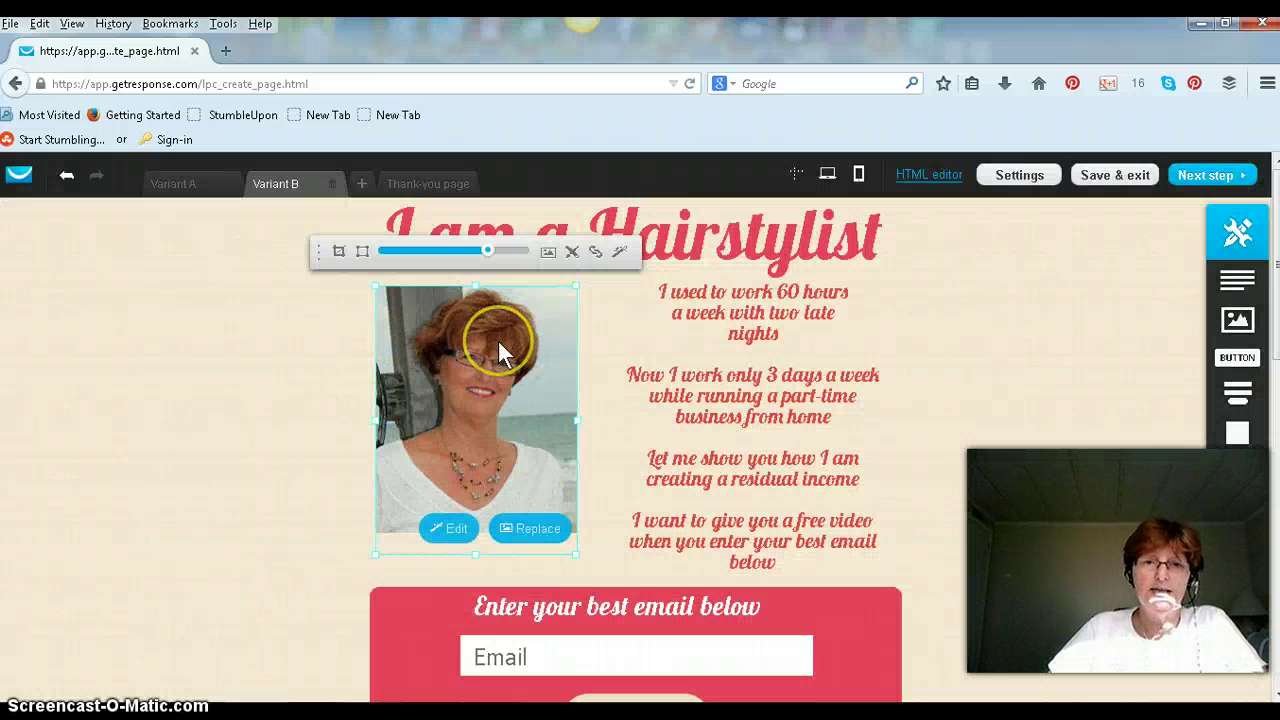
click(489, 251)
drag(489, 253, 497, 252)
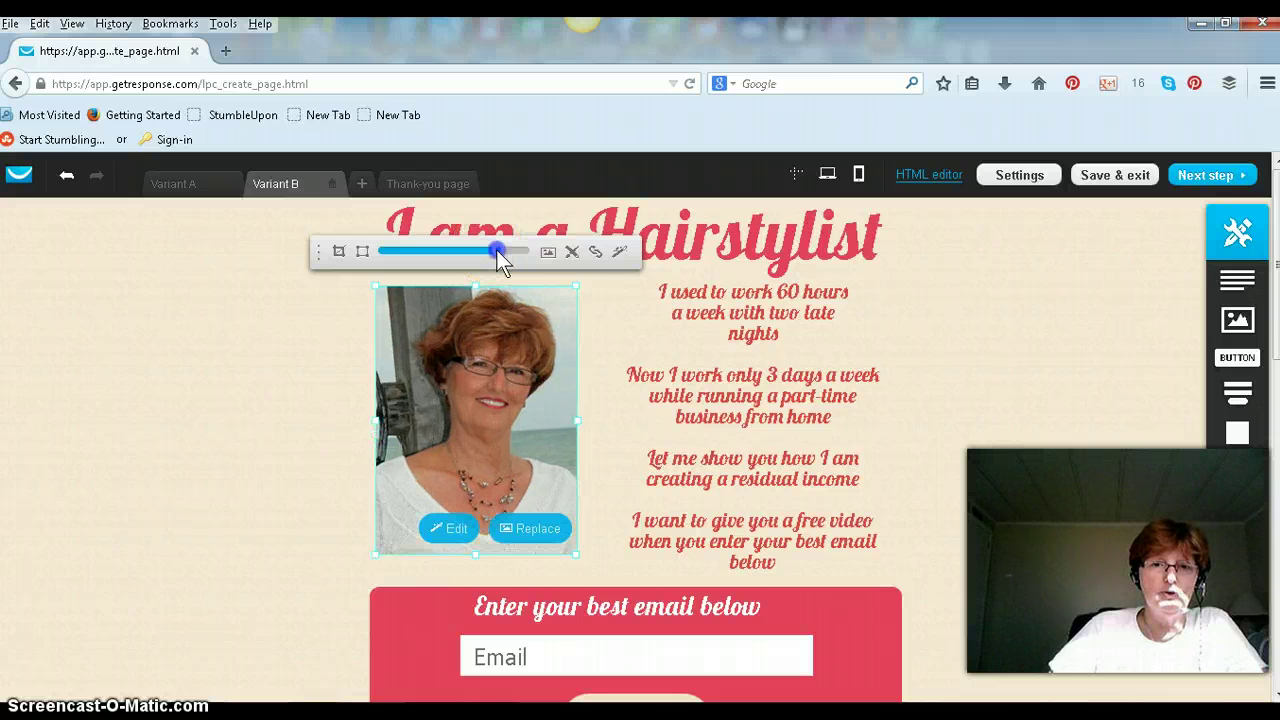
click(287, 396)
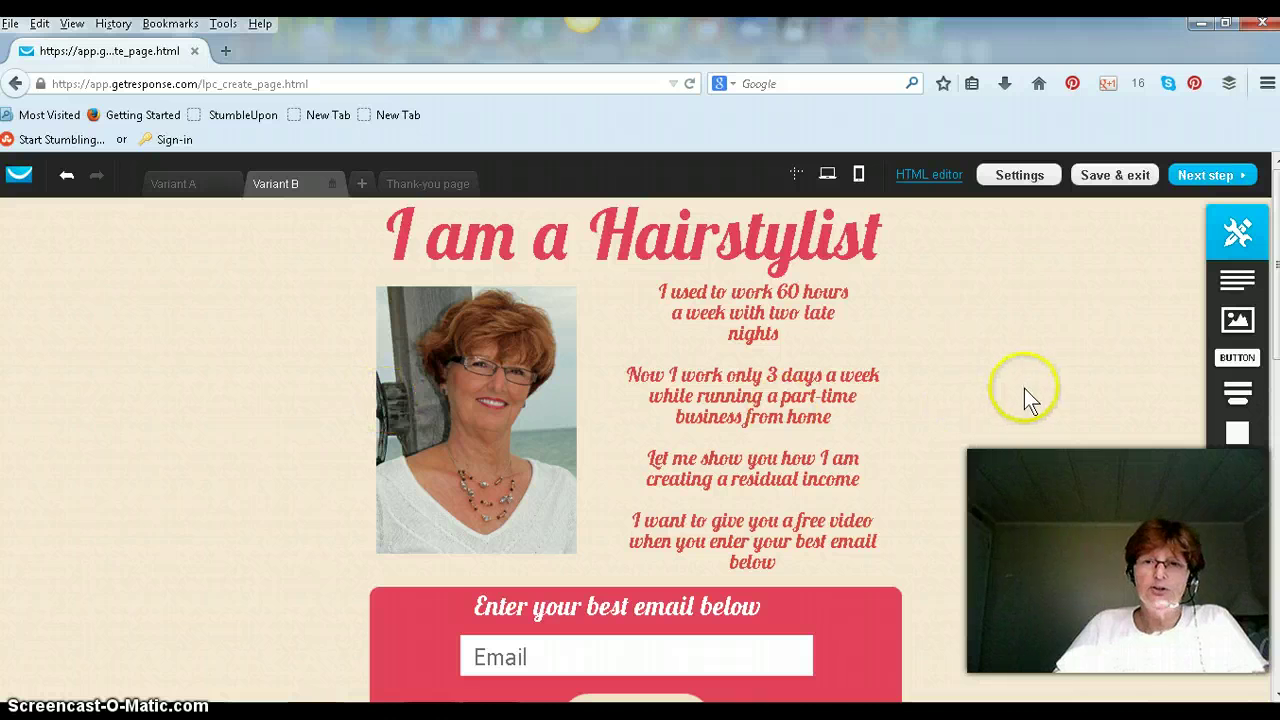
scroll(1030, 405, down, 2)
scroll(900, 350, up, 2)
click(768, 295)
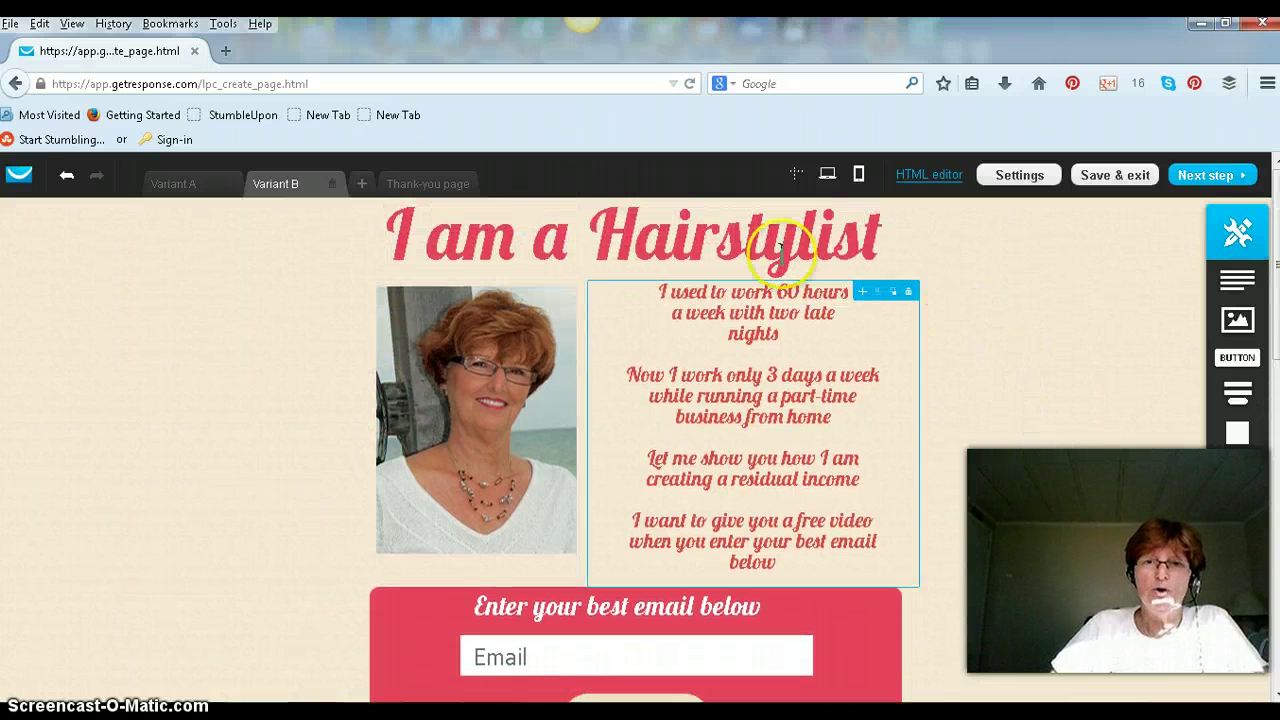
click(468, 402)
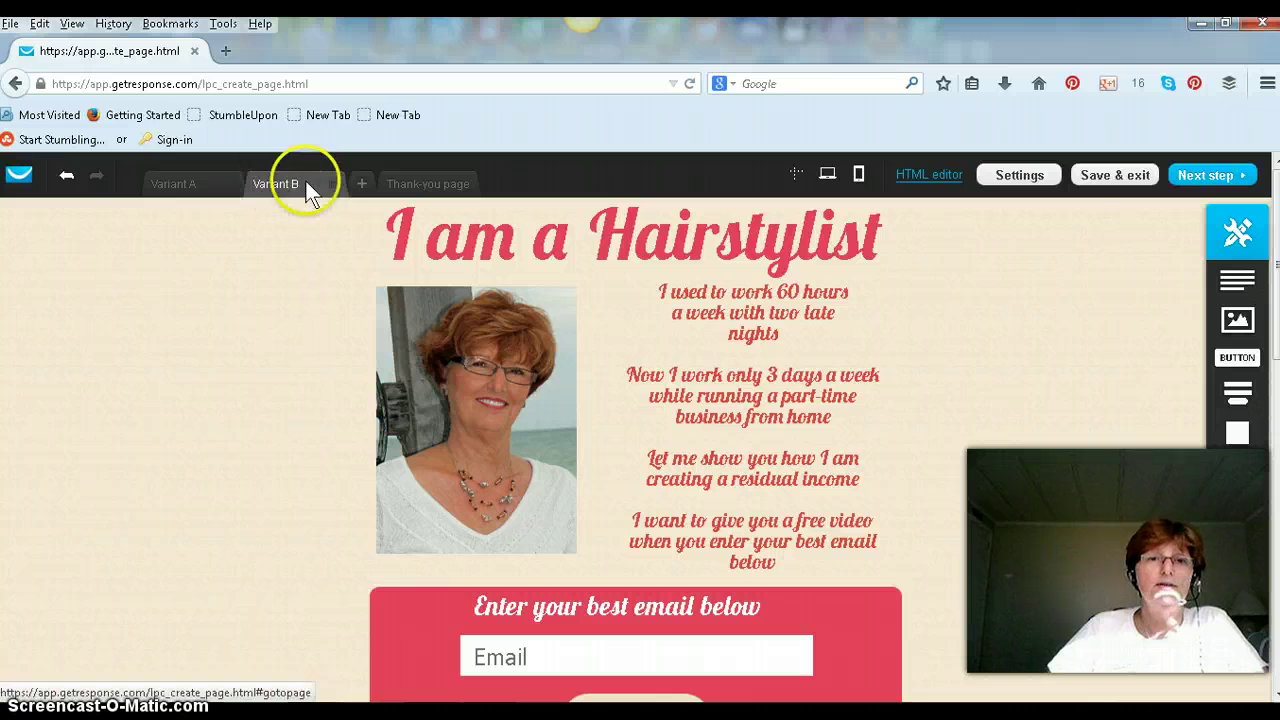
Add Variant C and change its headline to "I was a burnt out Hairstylist"
click(362, 187)
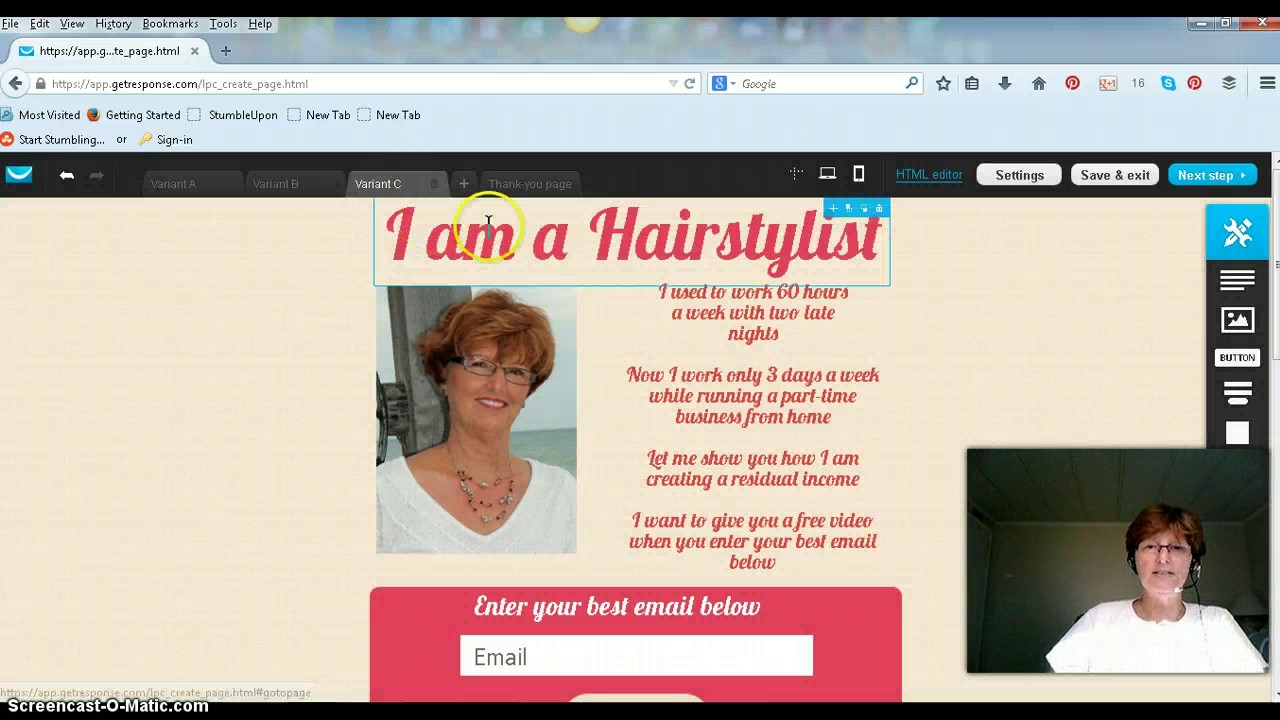
click(581, 240)
drag(583, 243, 384, 244)
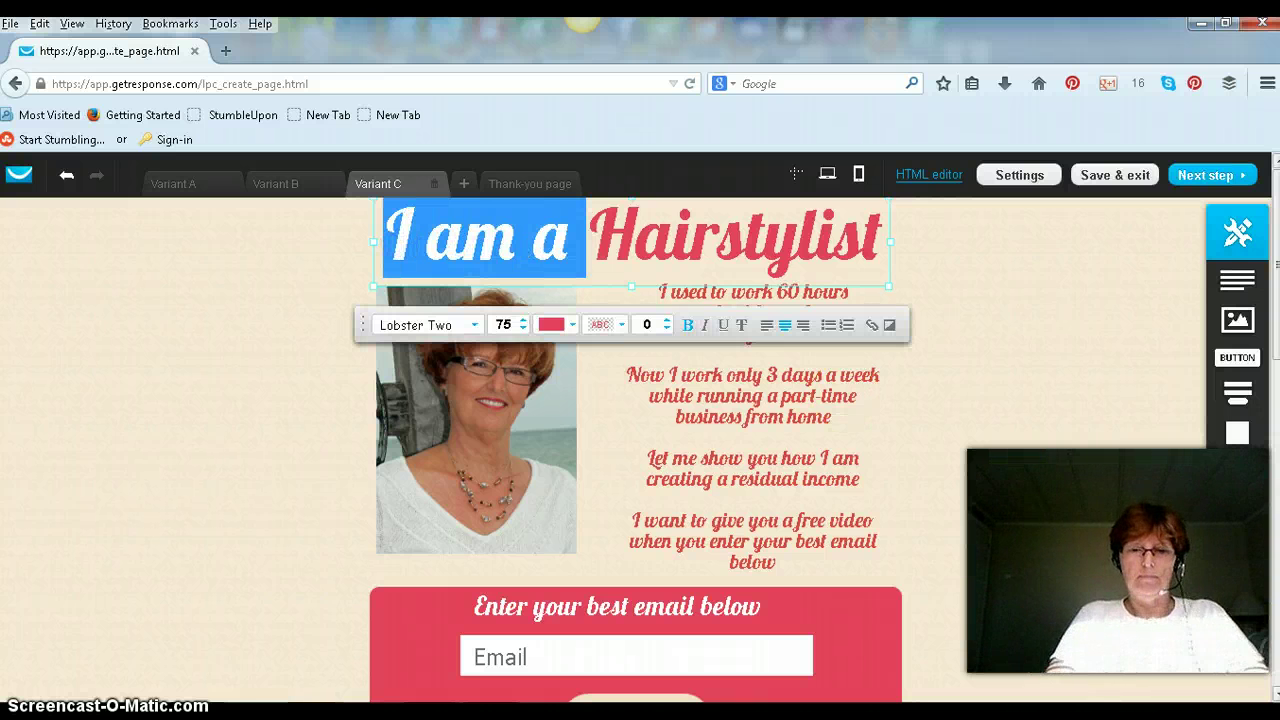
text(I )
text(was a )
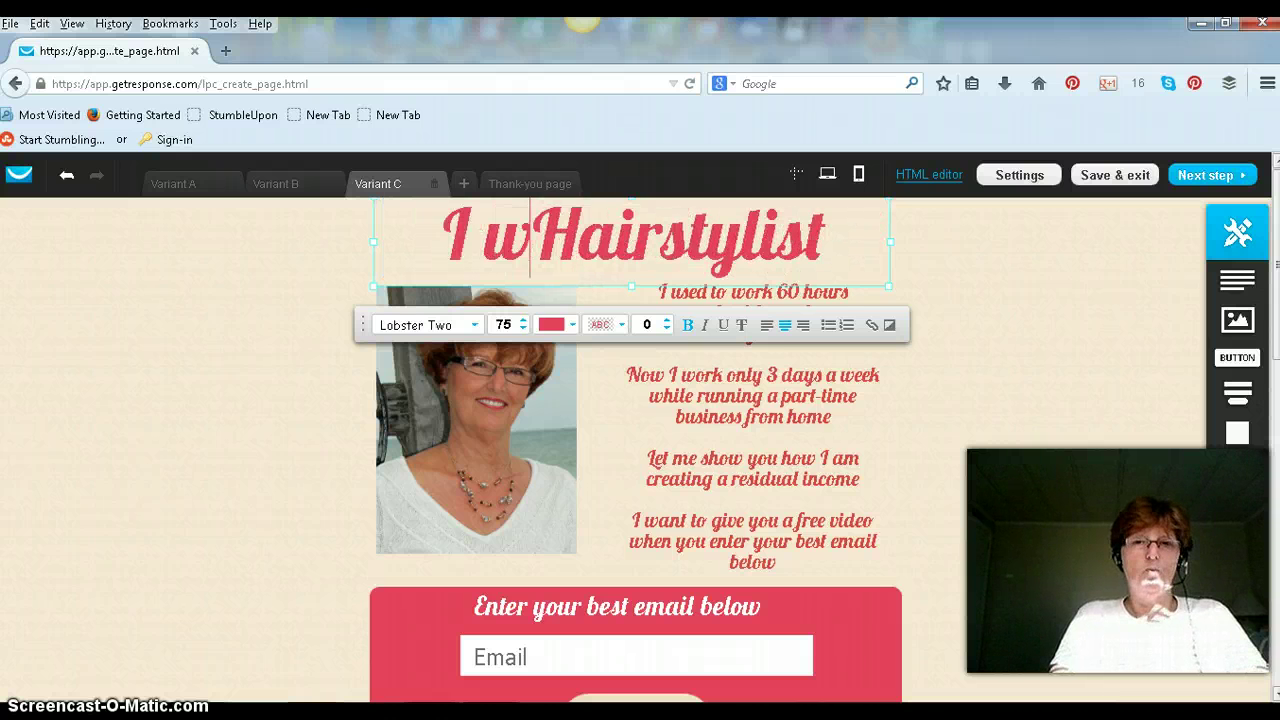
text(burnt )
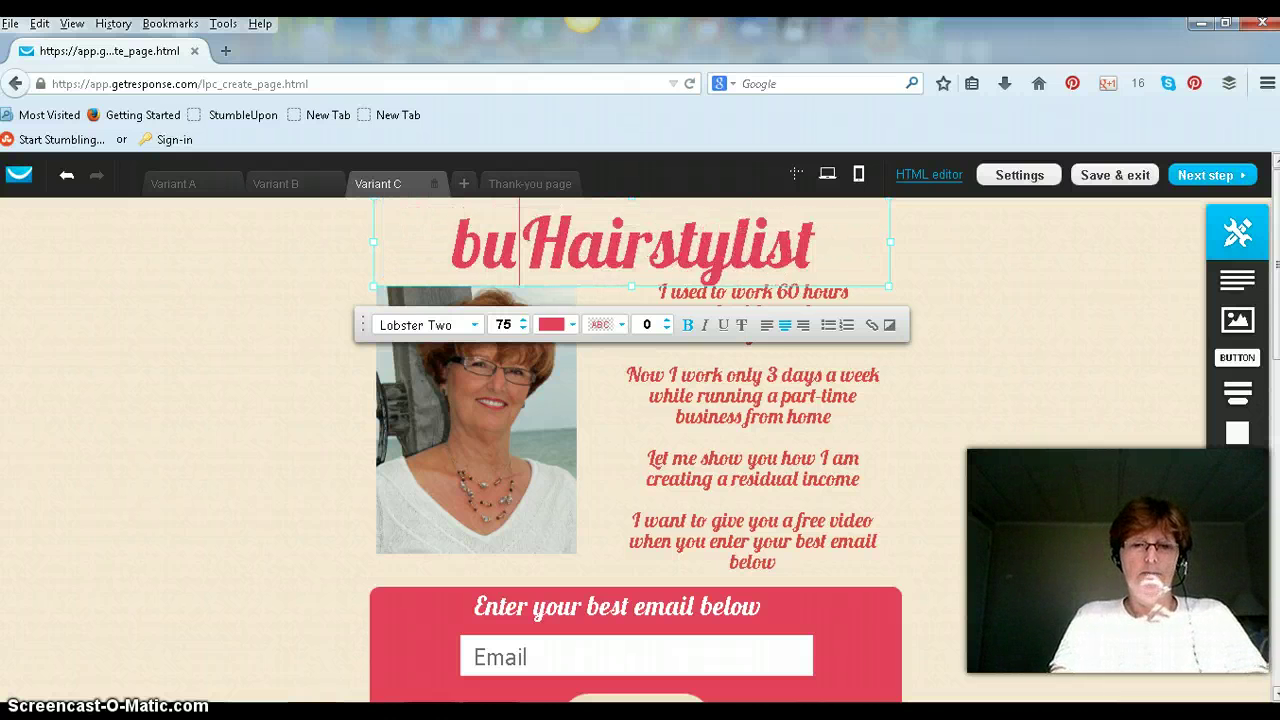
text(out)
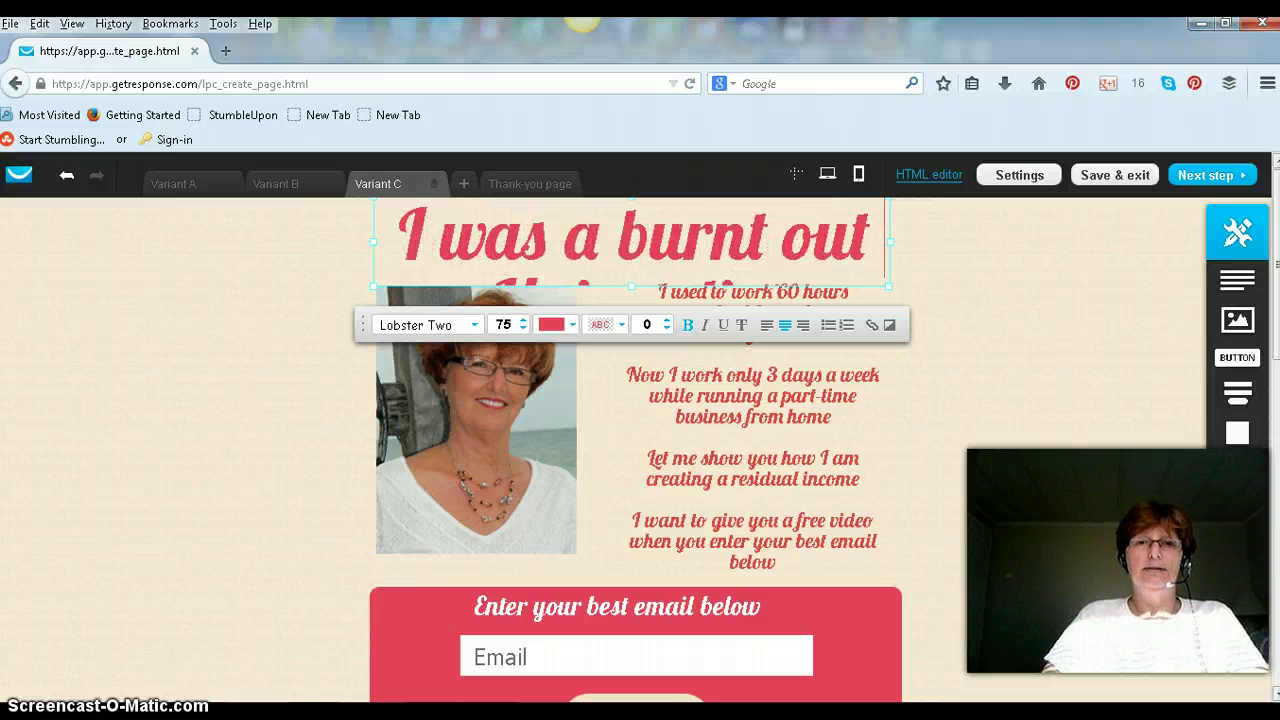
Reduce the font size of Variant C's headline to 47
click(523, 330)
click(523, 330)
click(523, 330)
click(523, 330)
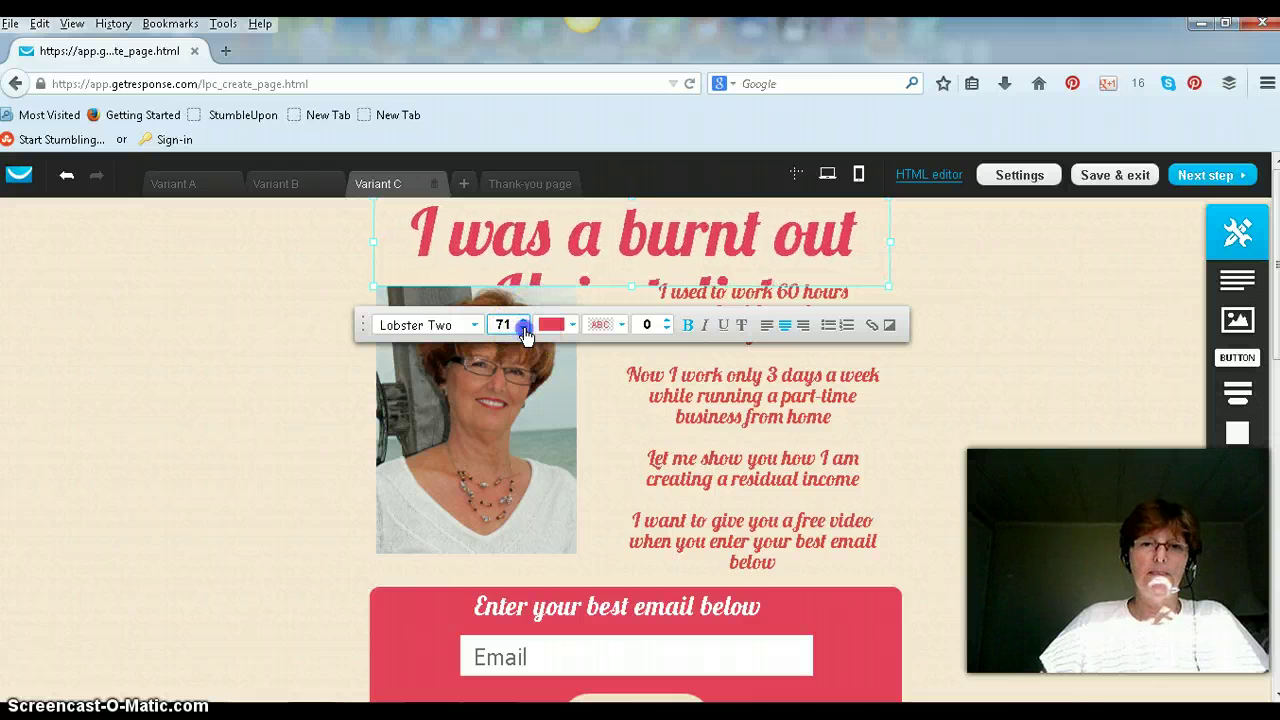
click(523, 330)
click(523, 330)
click(523, 330)
click(523, 330)
click(523, 330)
click(523, 330)
click(523, 330)
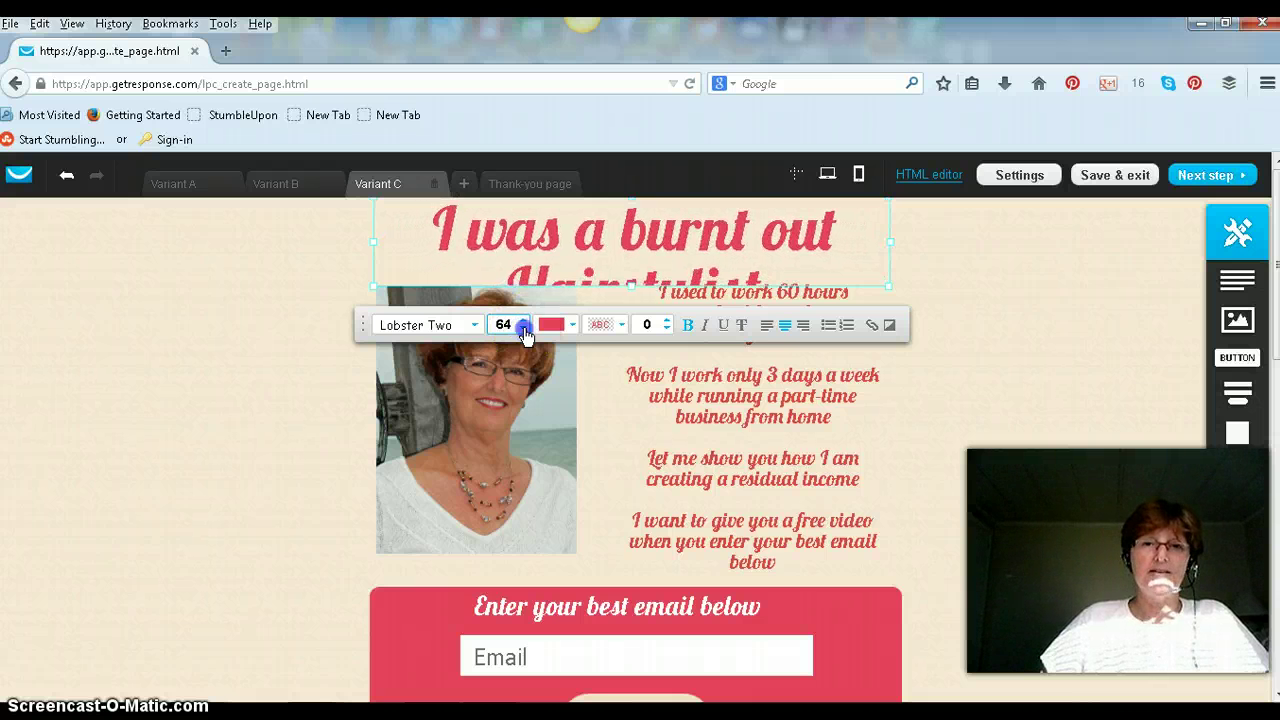
click(523, 330)
click(523, 330)
click(523, 330)
click(523, 330)
click(523, 330)
click(523, 330)
click(523, 330)
click(523, 330)
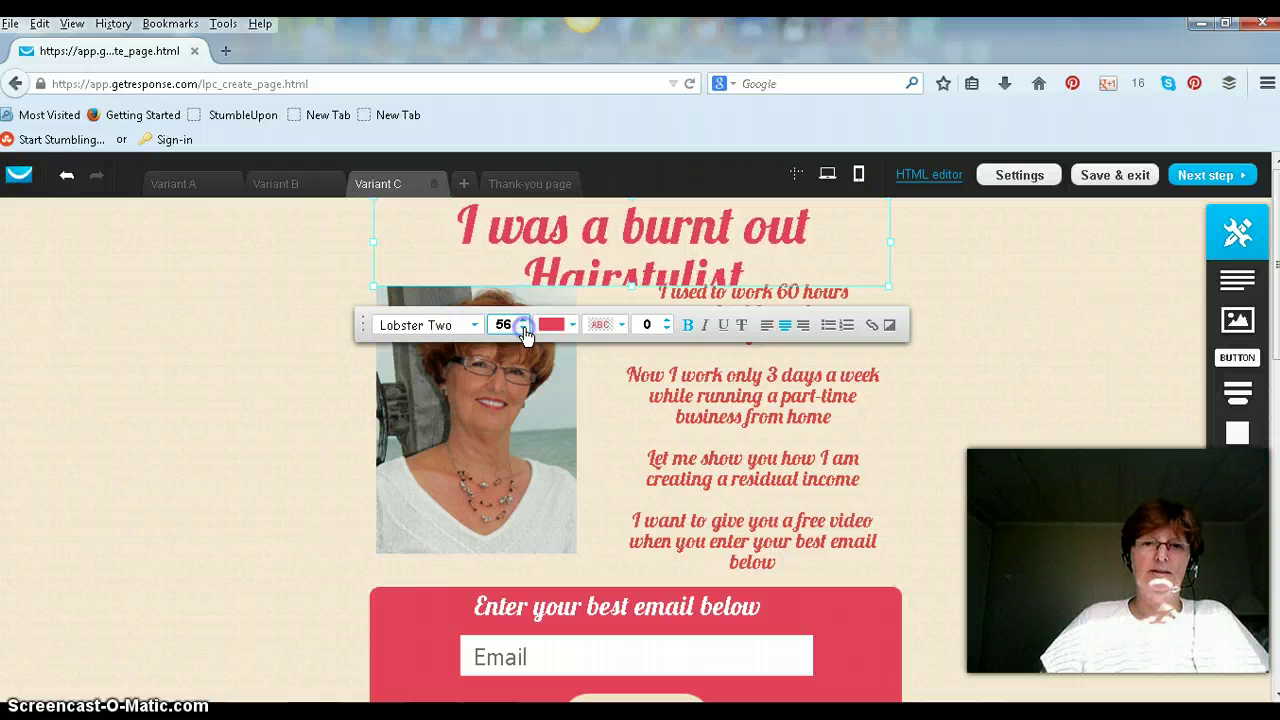
click(523, 330)
click(523, 330)
click(523, 330)
click(523, 330)
click(523, 330)
click(523, 330)
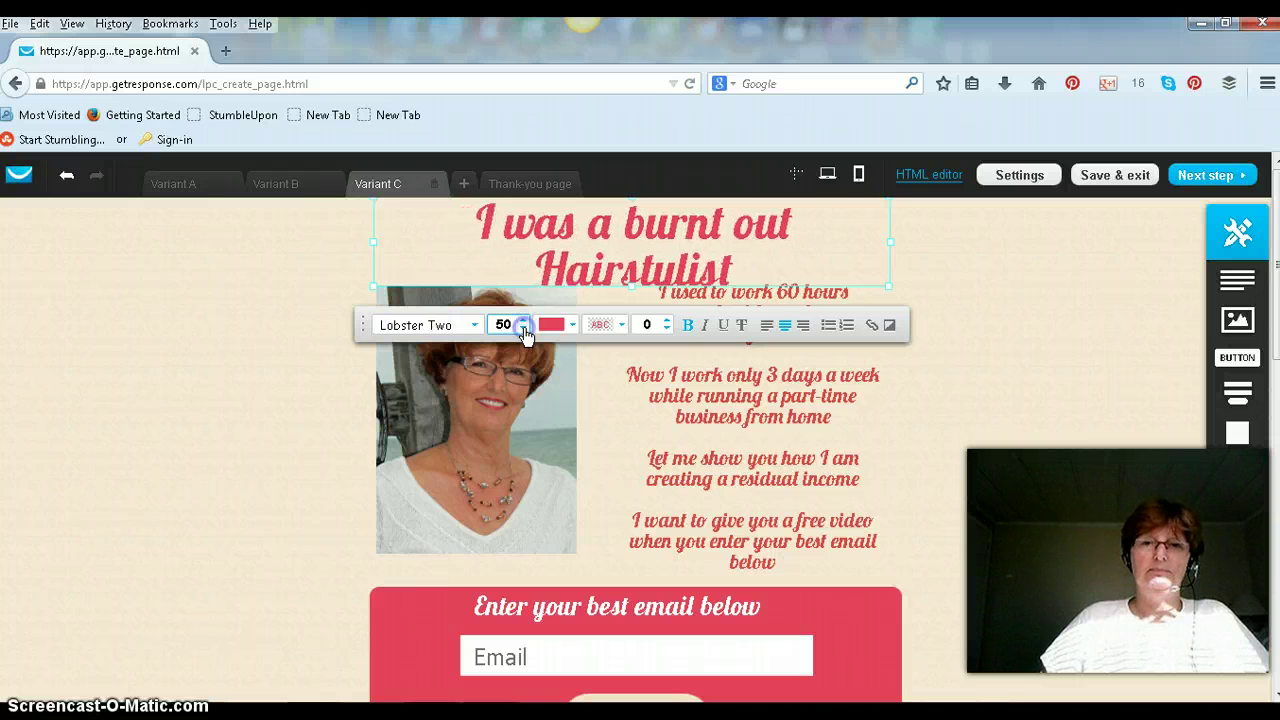
click(523, 330)
click(523, 330)
click(523, 330)
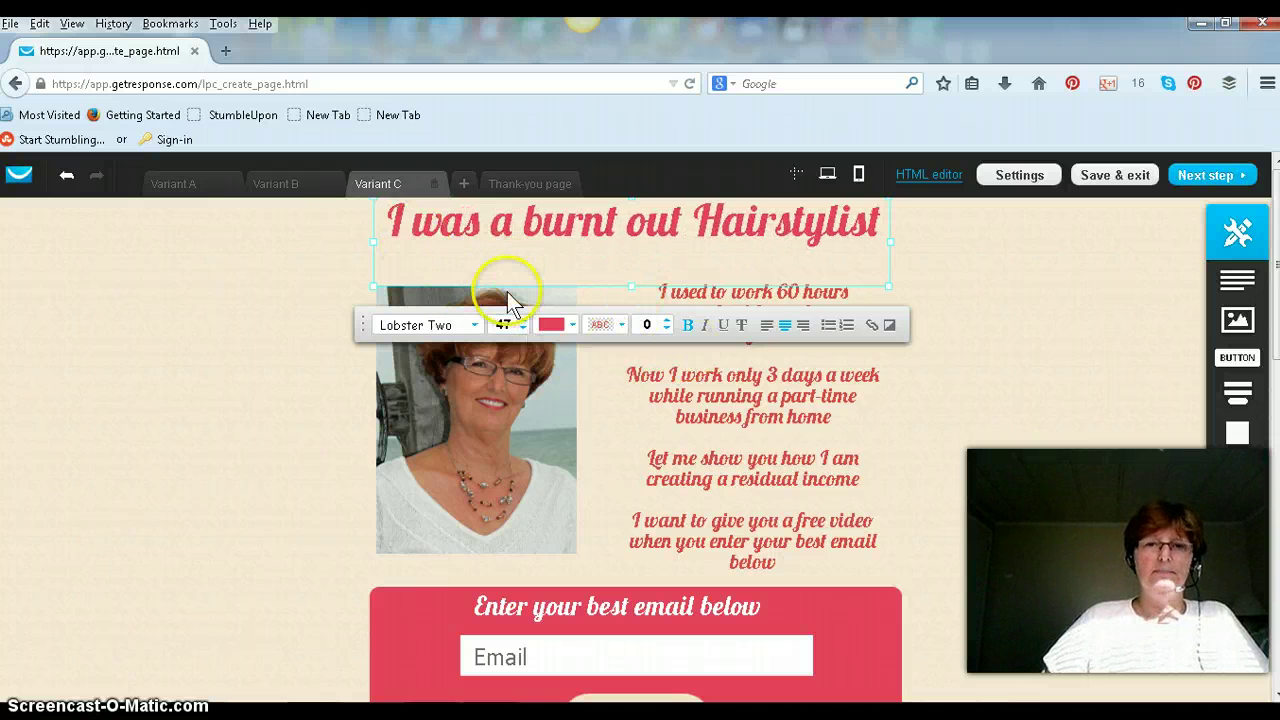
click(952, 345)
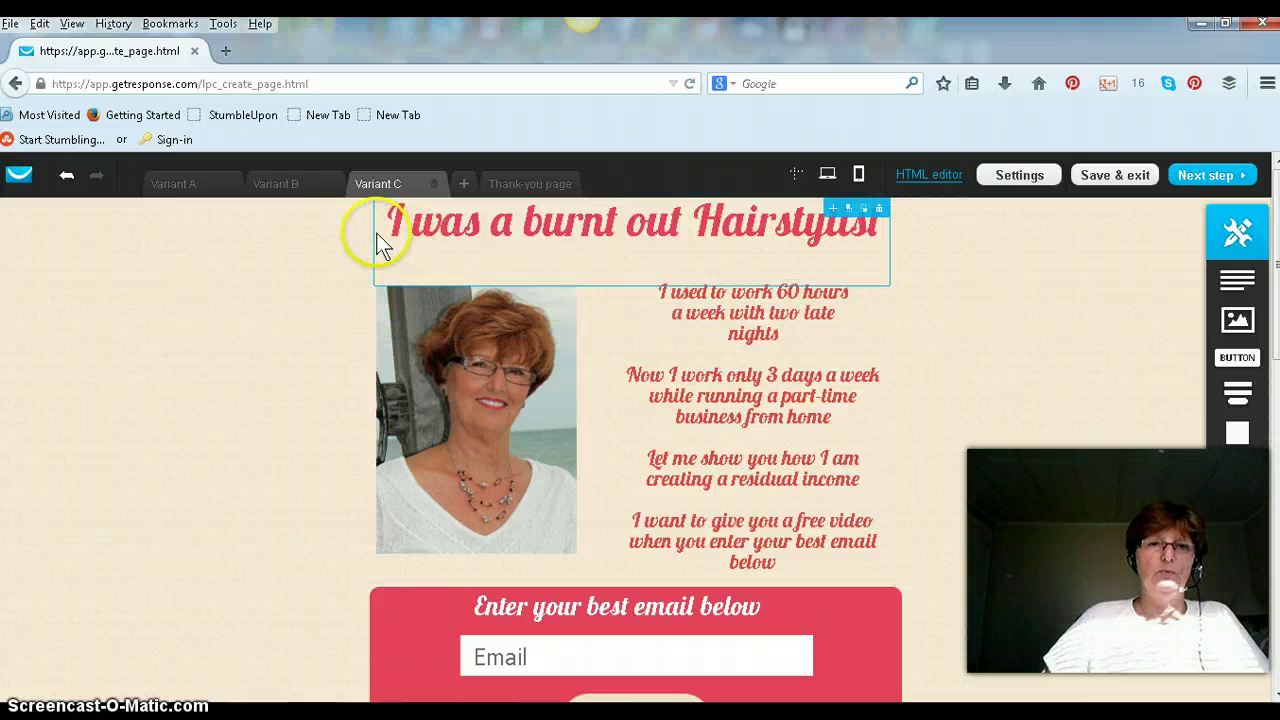
Widen the headline's text box on both sides so it extends beyond the content below
click(383, 245)
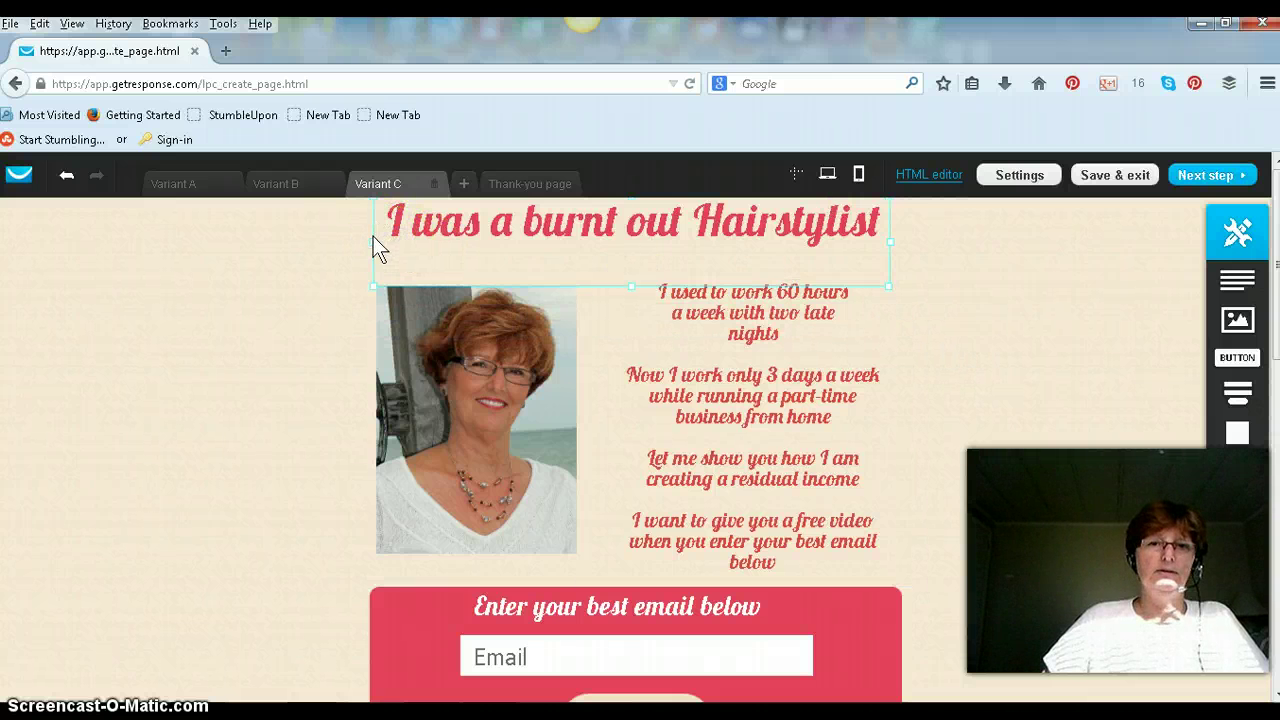
drag(372, 244, 307, 250)
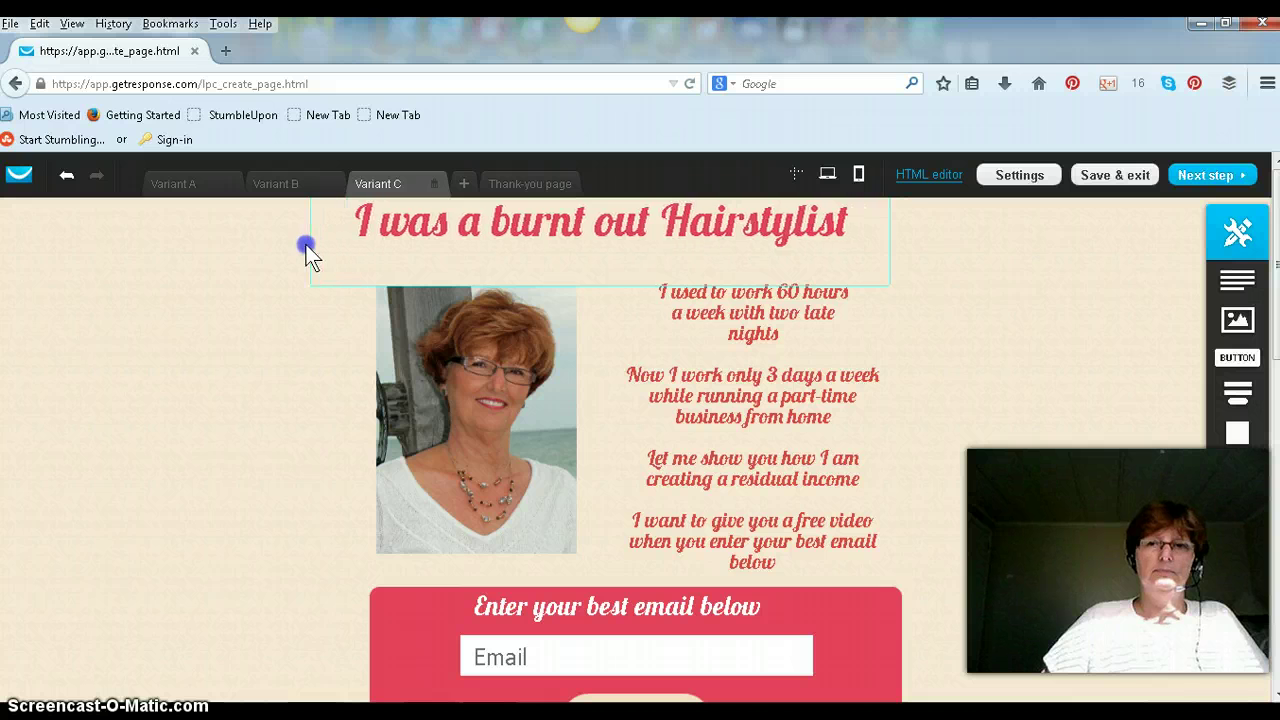
click(890, 245)
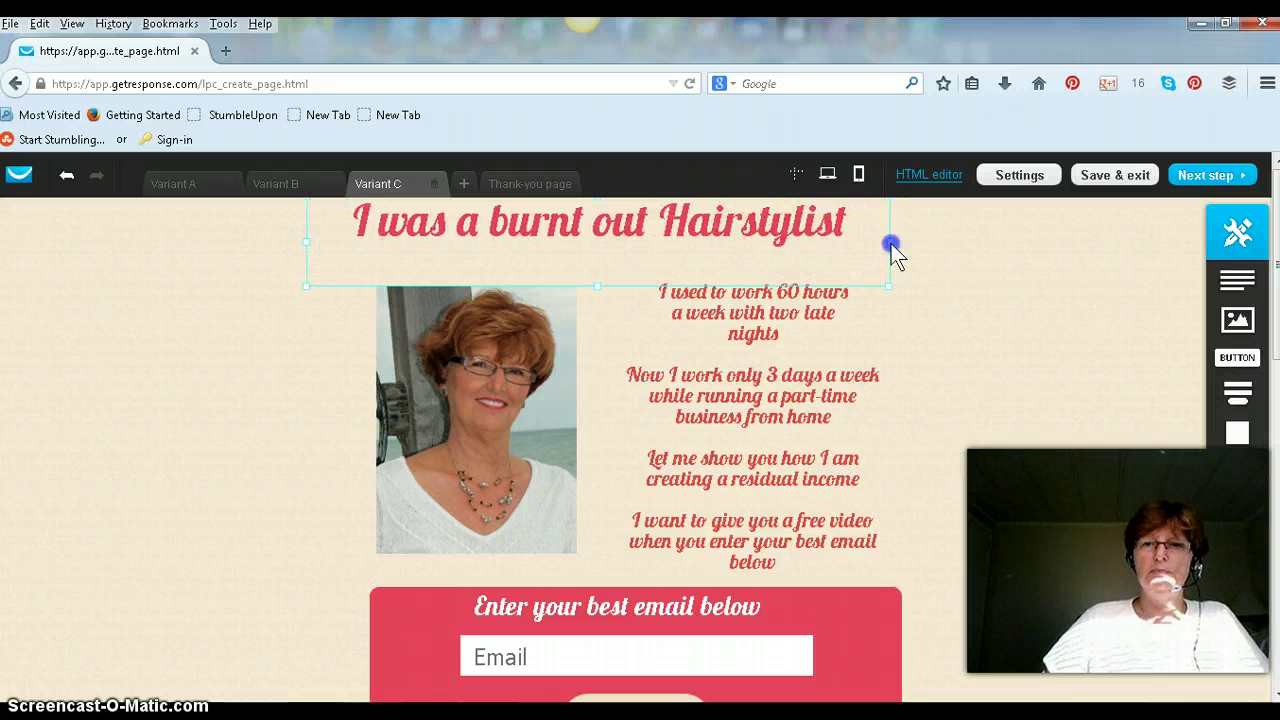
drag(892, 250, 972, 248)
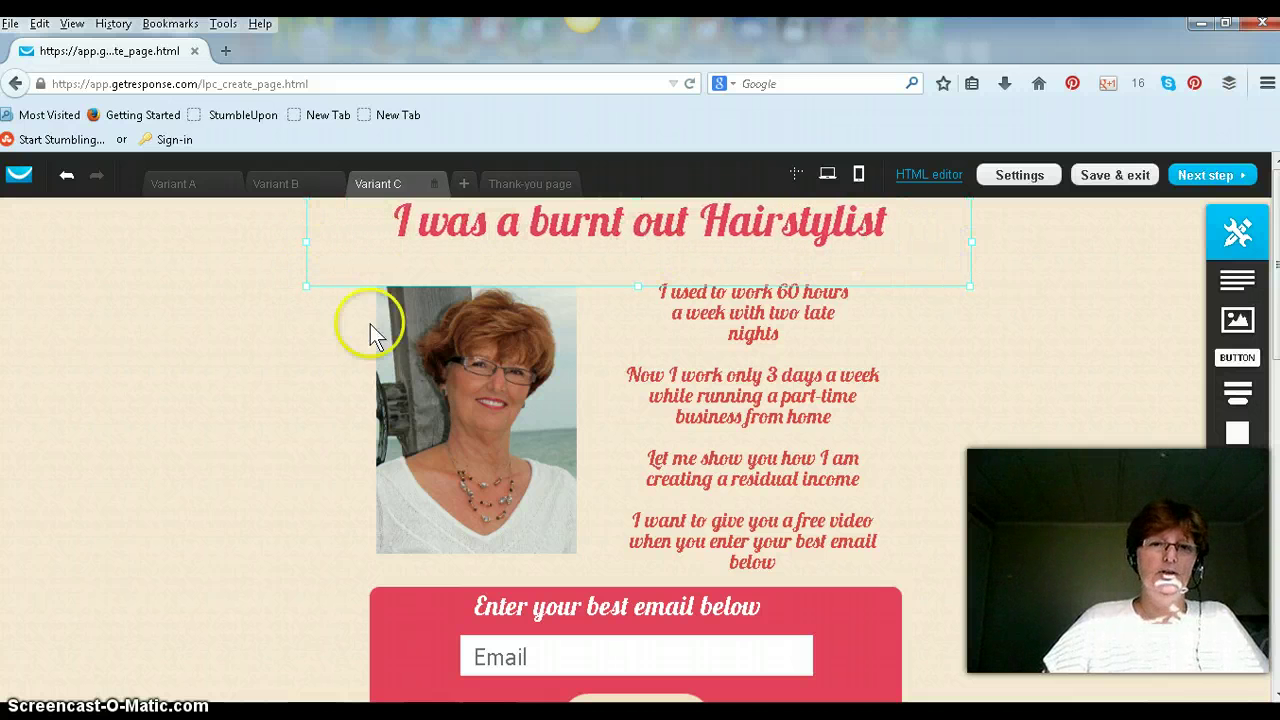
Set the font size of the "I was a burnt out Hairstylist" headline to 60
click(375, 229)
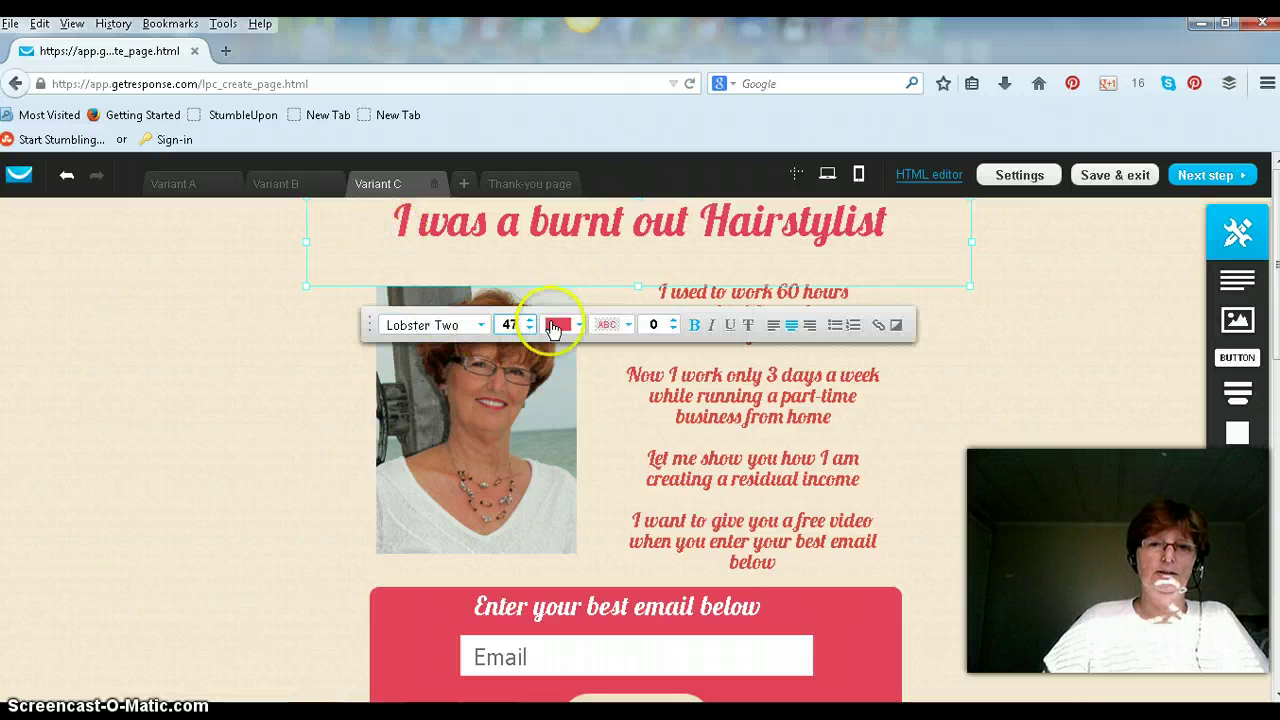
click(530, 320)
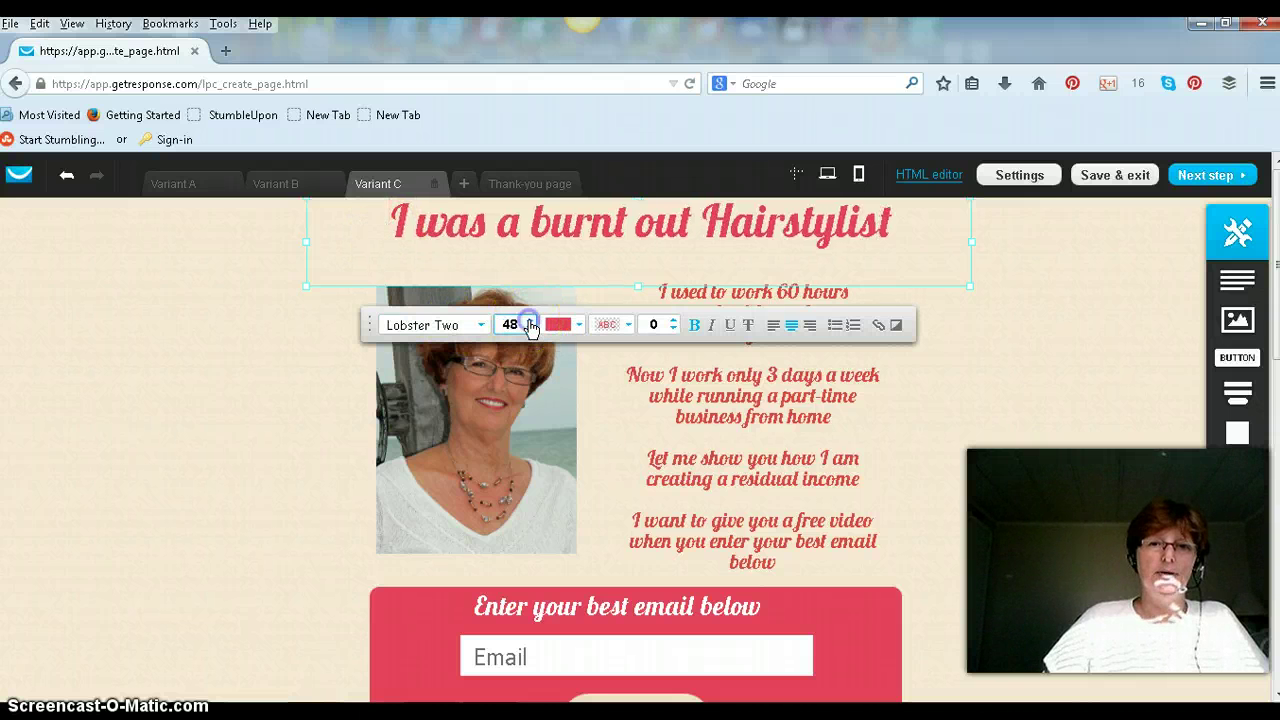
click(530, 320)
click(530, 320)
click(530, 320)
click(530, 320)
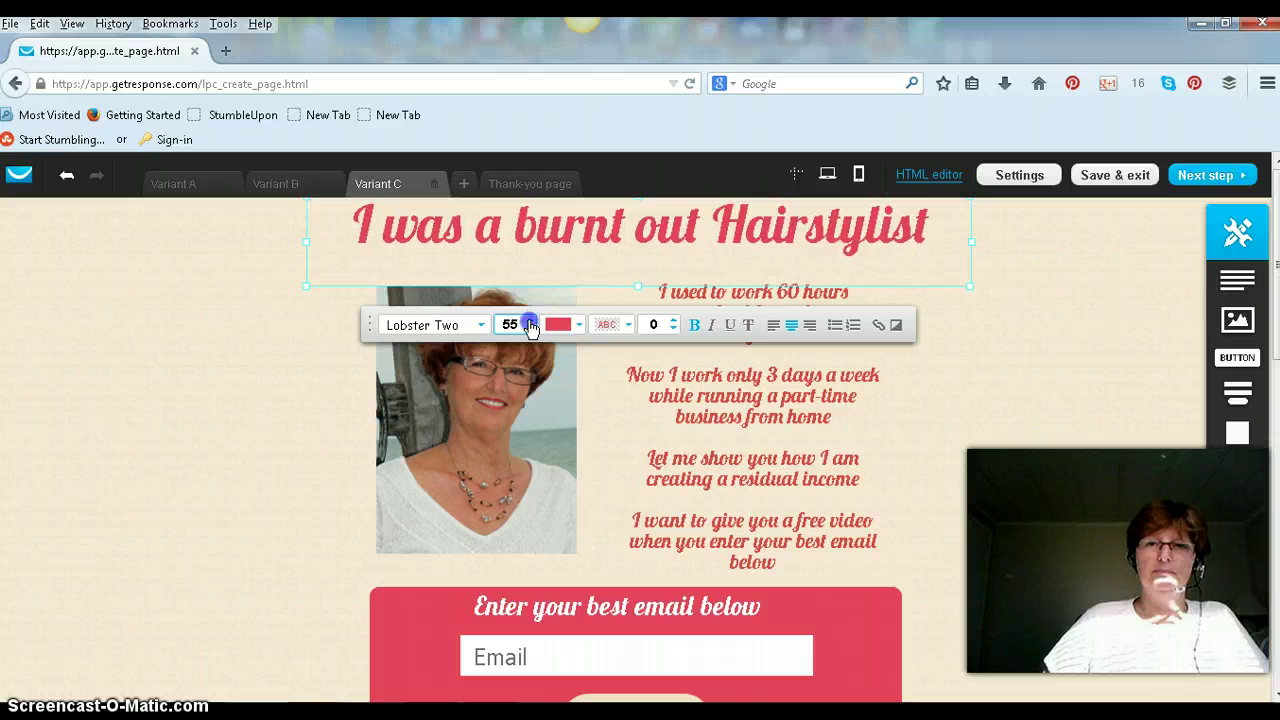
click(530, 322)
click(530, 322)
click(530, 322)
click(530, 322)
click(530, 321)
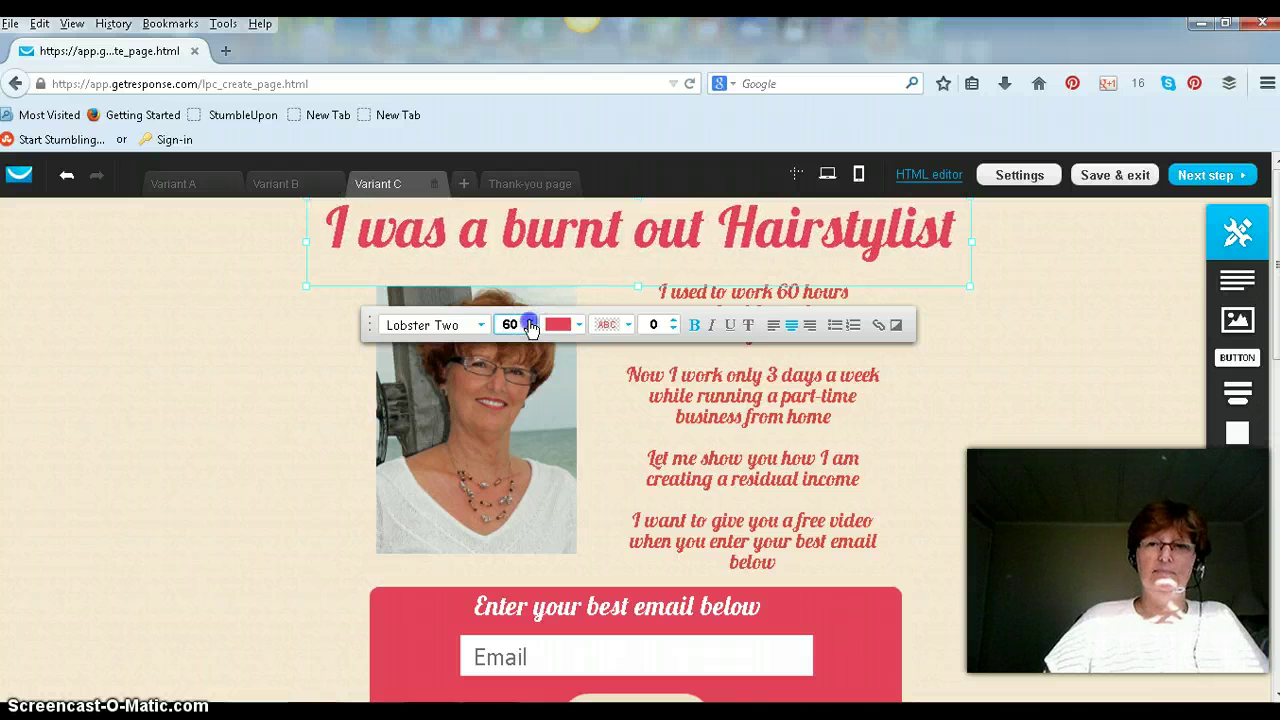
click(1028, 435)
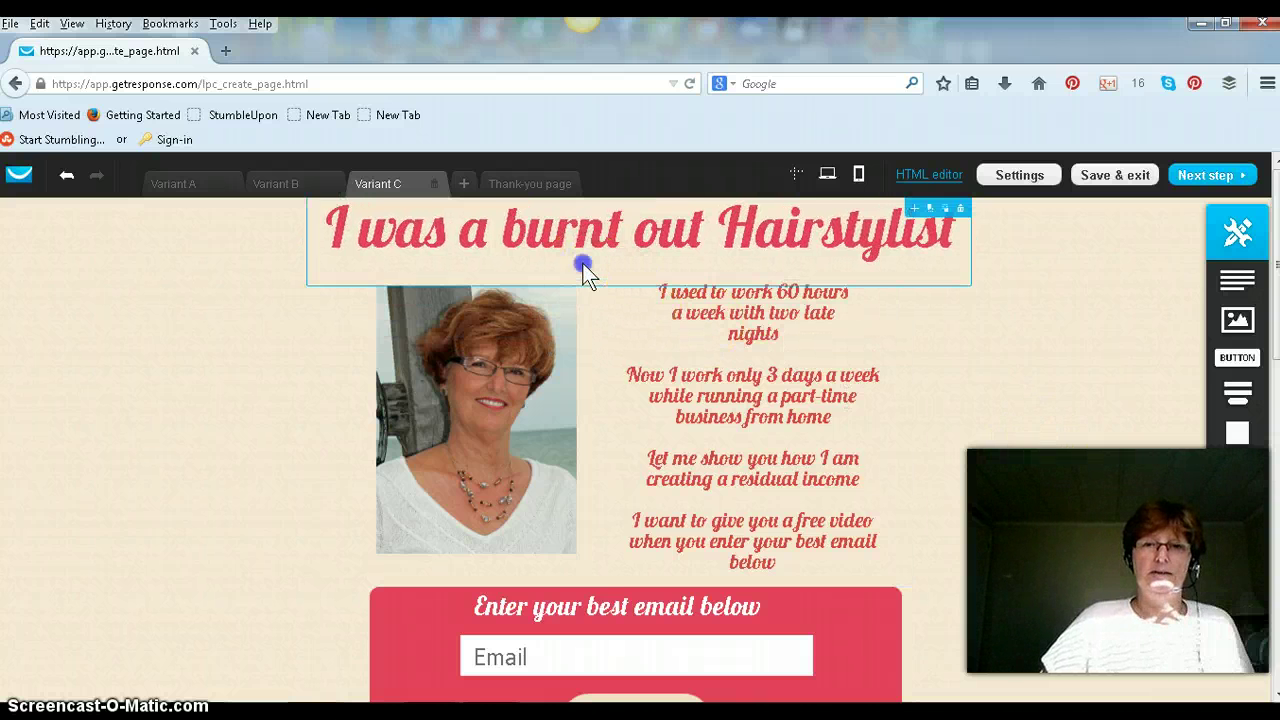
Shorten the headline's text box so its lower edge sits above the photo and body text
click(585, 270)
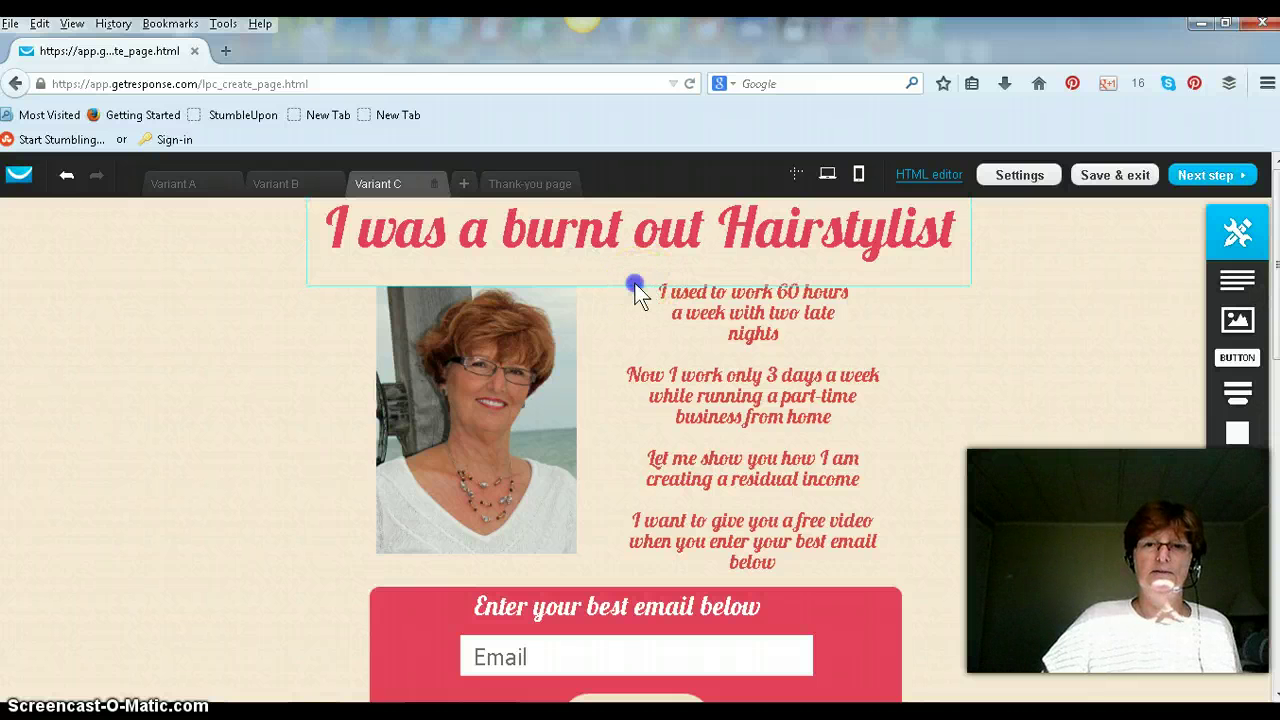
drag(635, 283, 642, 268)
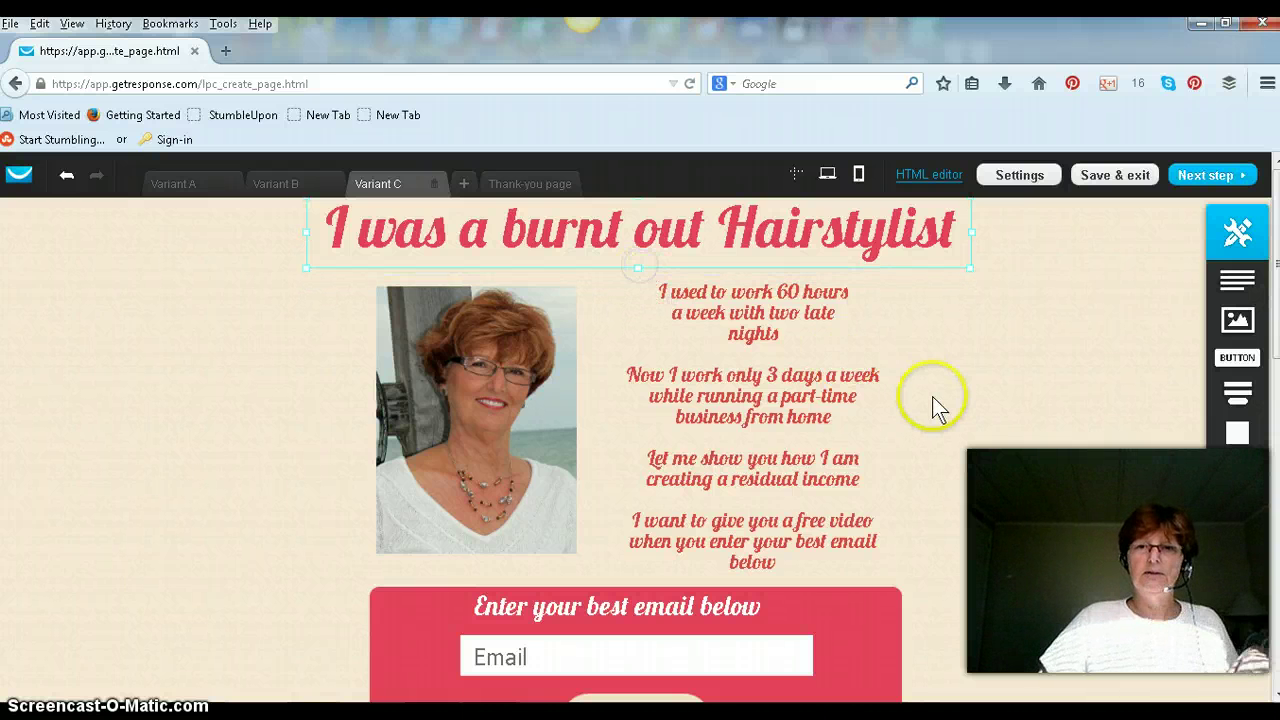
click(978, 441)
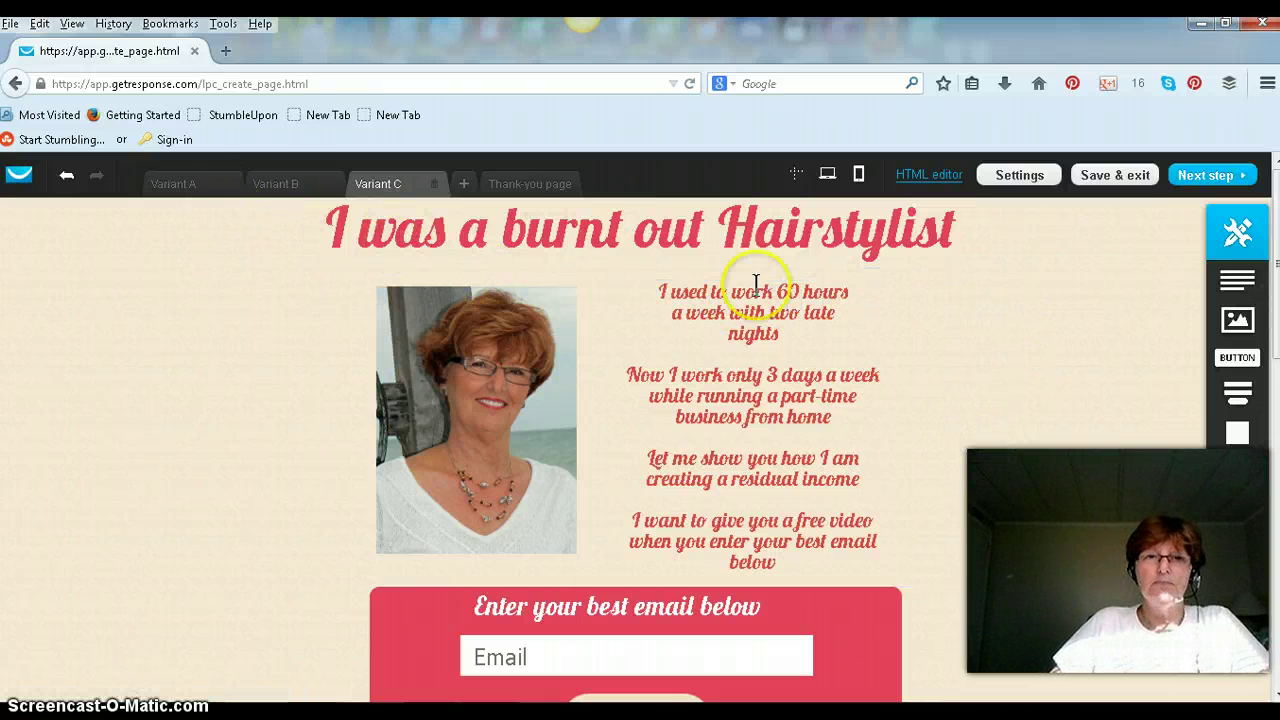
Review Variant A and Variant B to compare their images and headlines
click(174, 186)
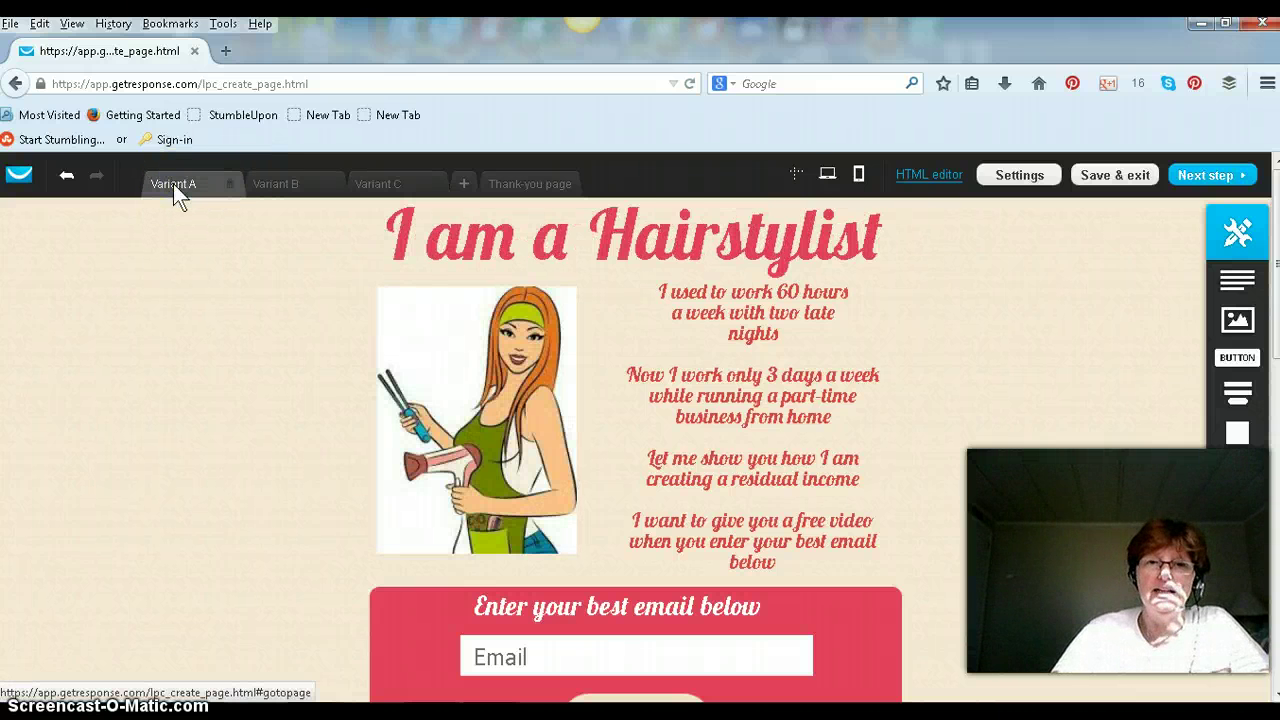
click(306, 194)
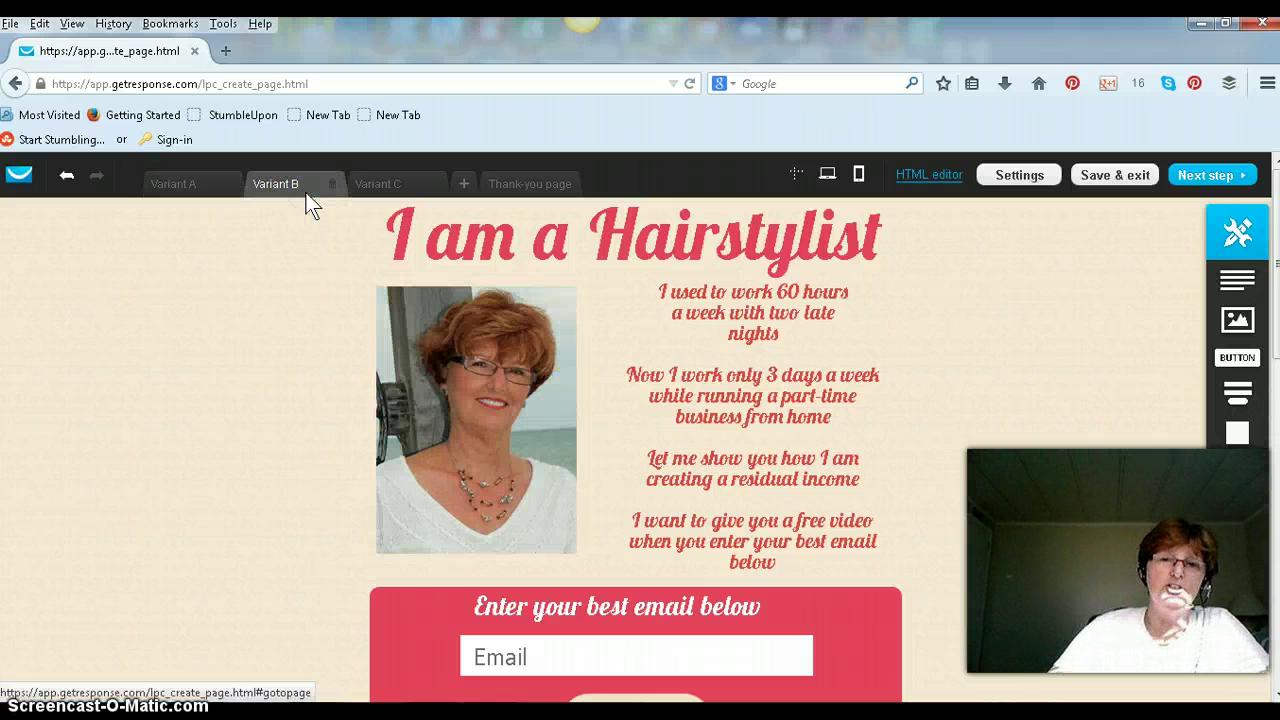
Check Variant C's headline and image, and save the landing page and exit the editor
click(386, 188)
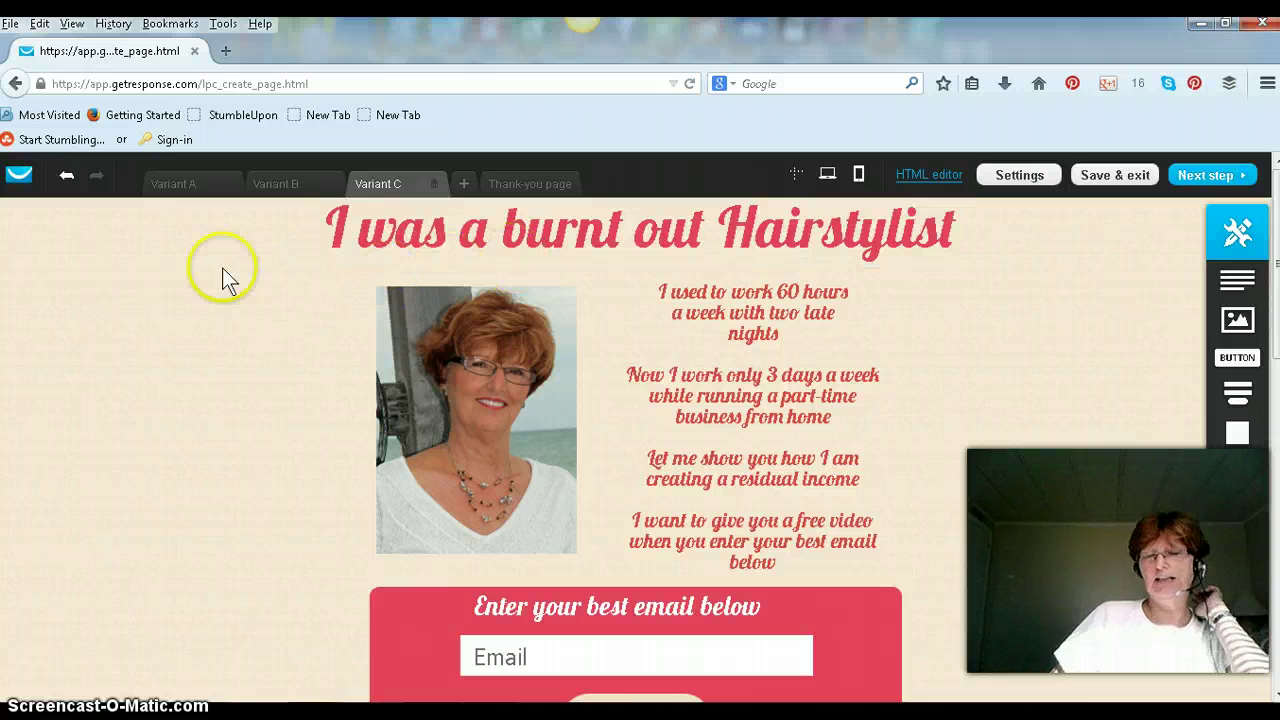
click(1110, 180)
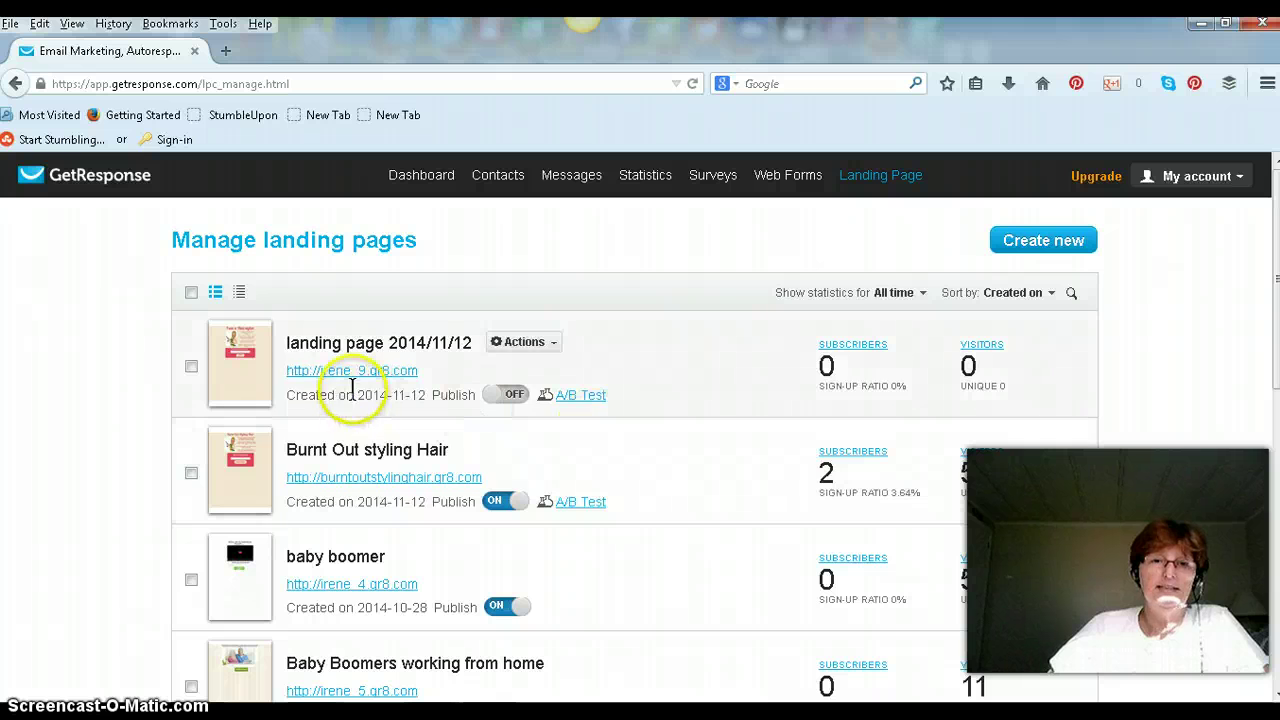
Expand the A/B test of "landing page 2014/11/12" and examine the subscriber and visitor statistics for each variant
click(584, 399)
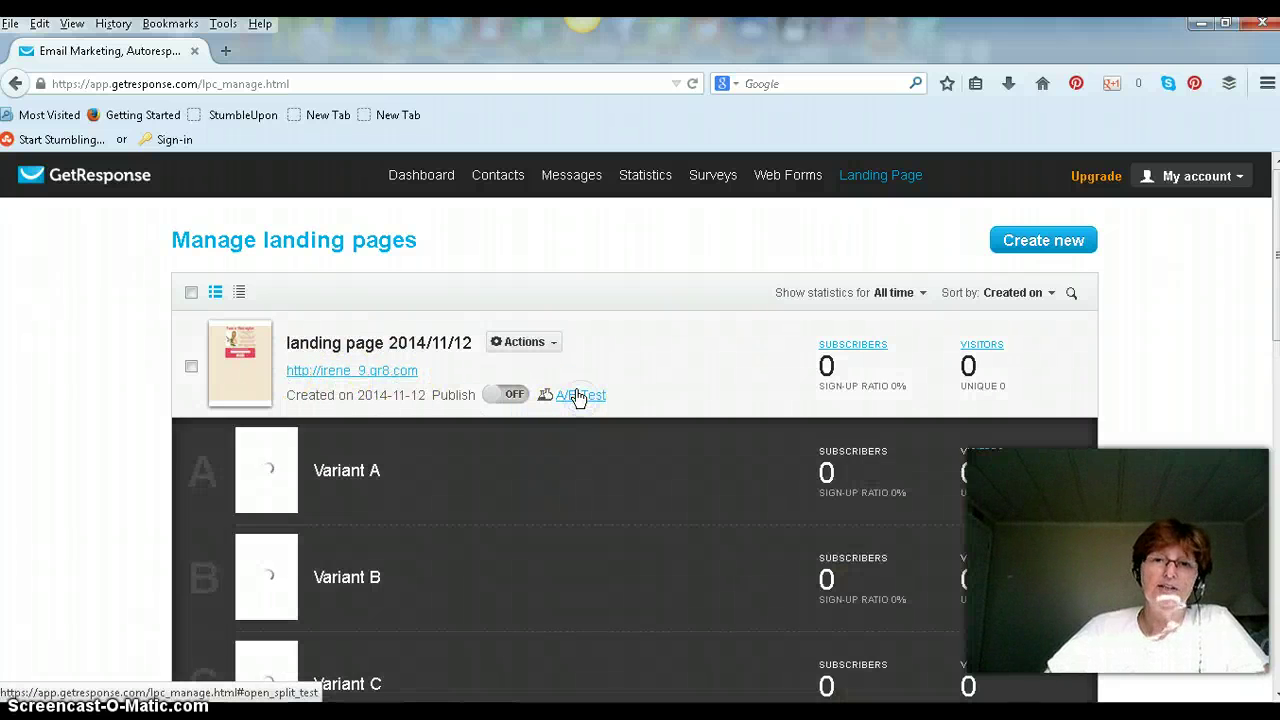
scroll(1214, 400, down, 3)
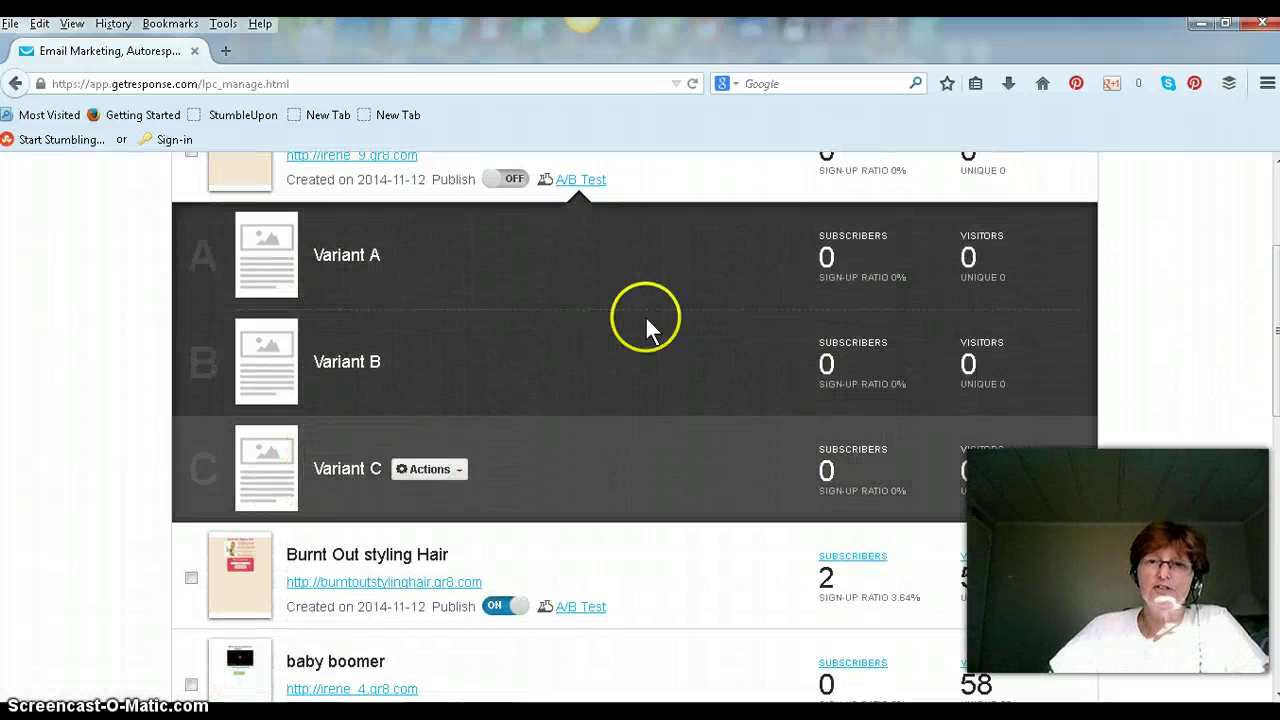
scroll(1067, 287, up, 2)
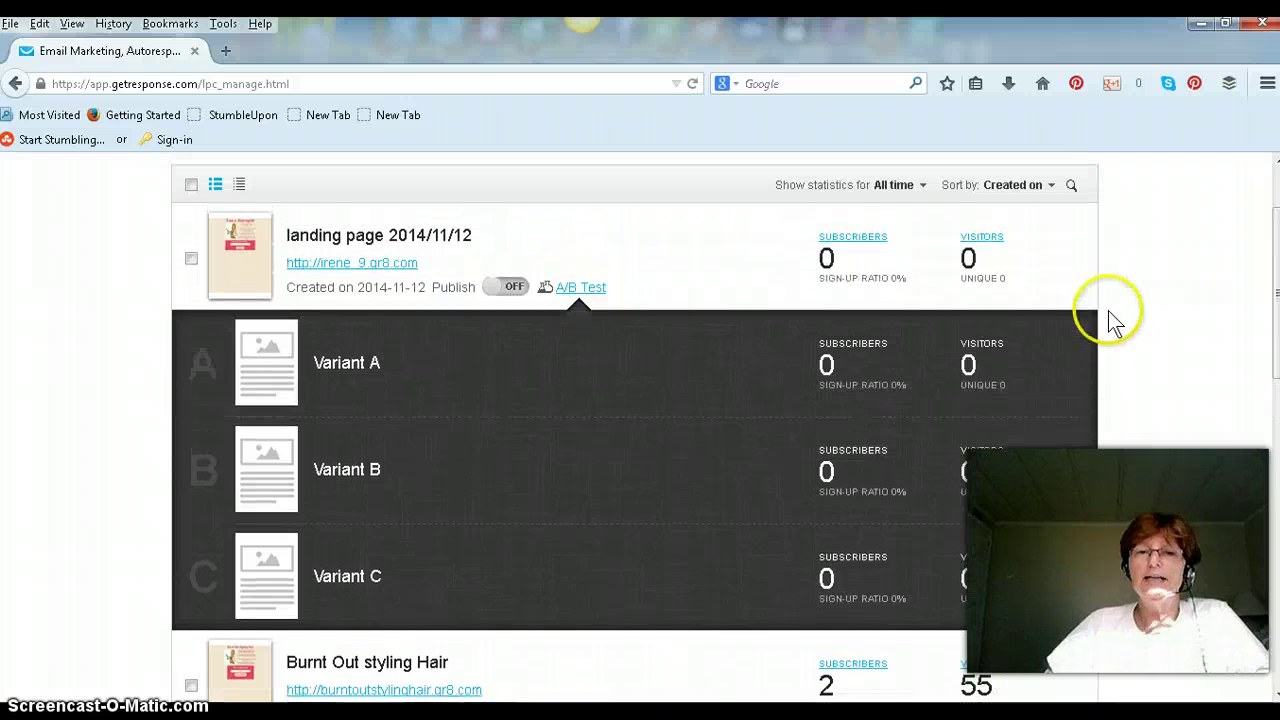
mouse_move(980, 368)
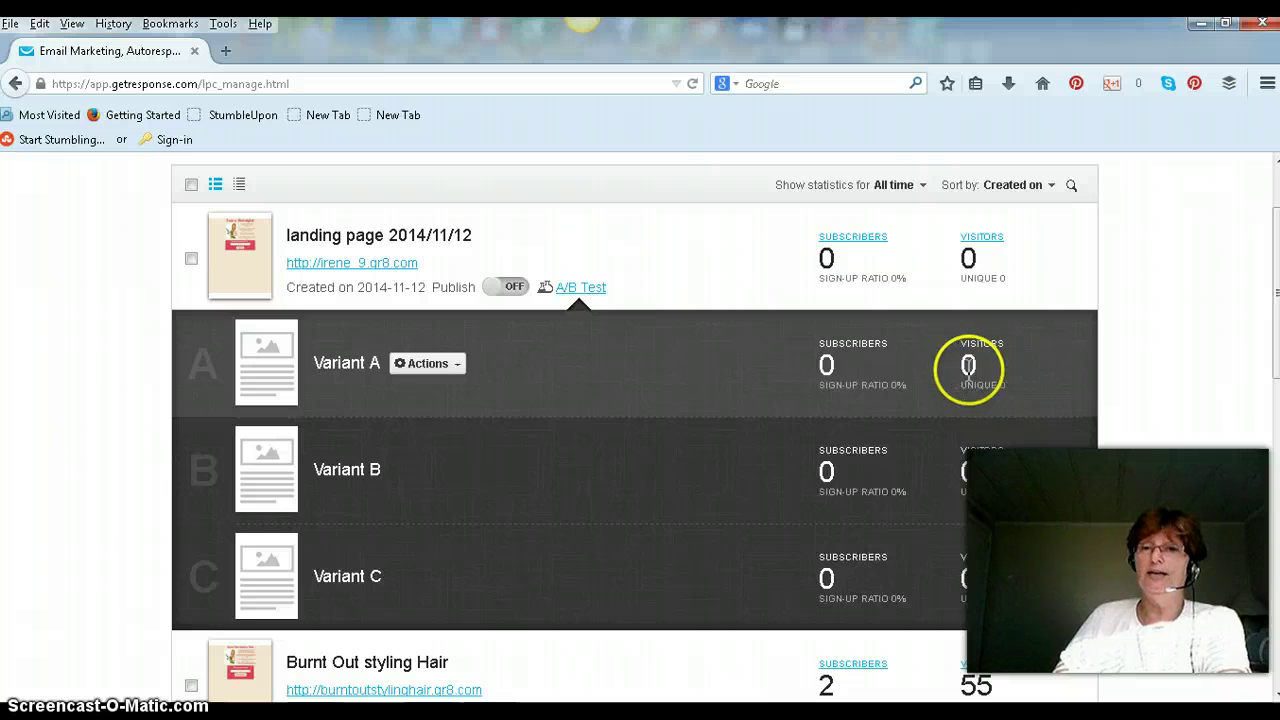
mouse_move(966, 429)
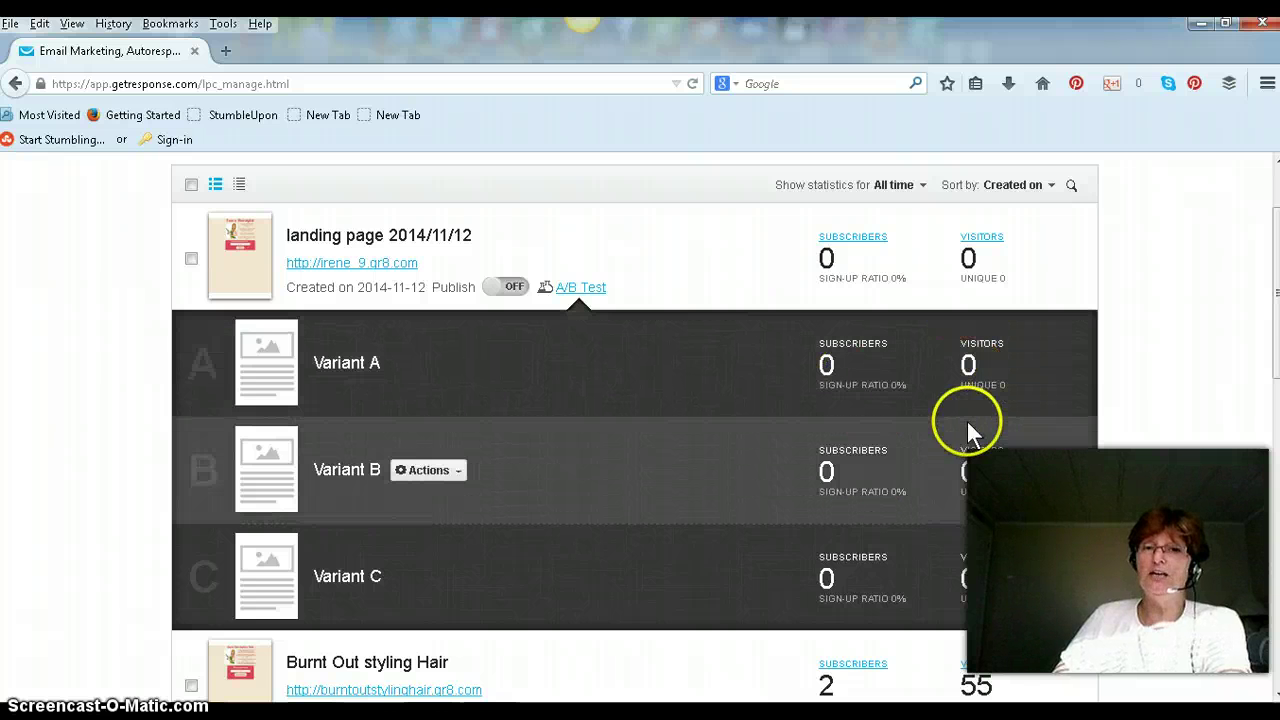
Turn Variant B off in the A/B test and turn it back on
click(458, 474)
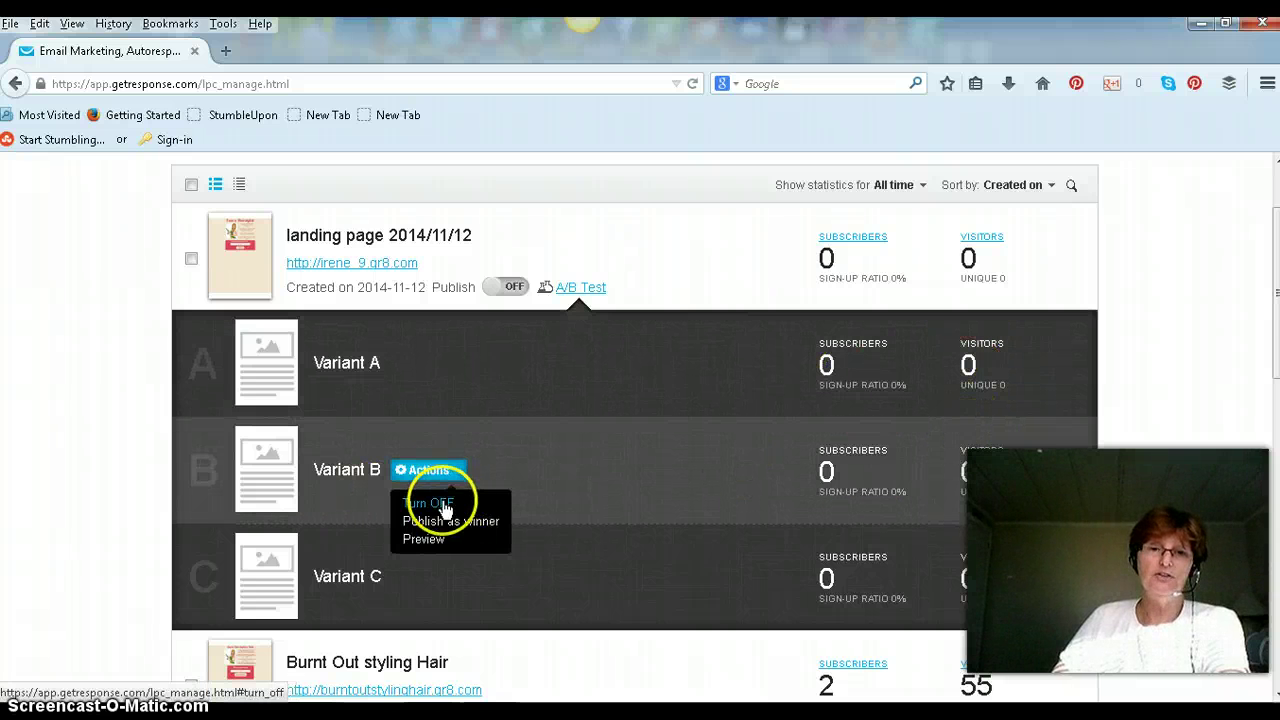
click(444, 505)
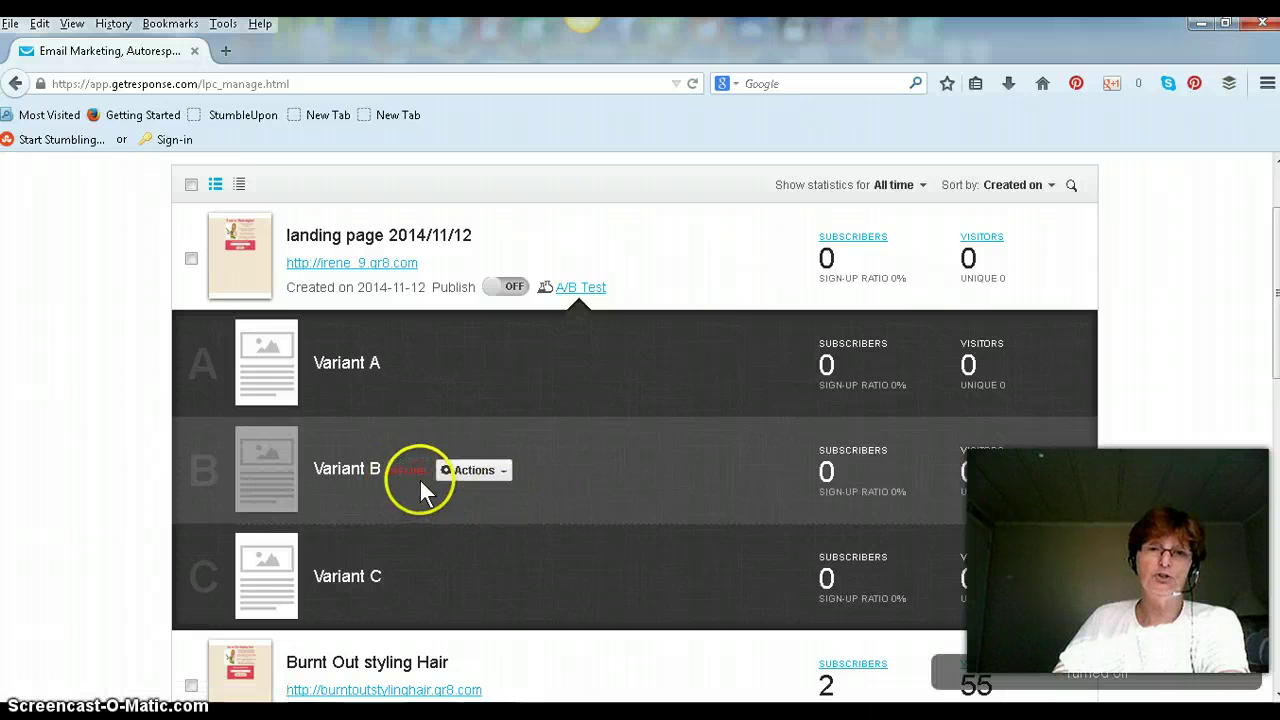
click(500, 472)
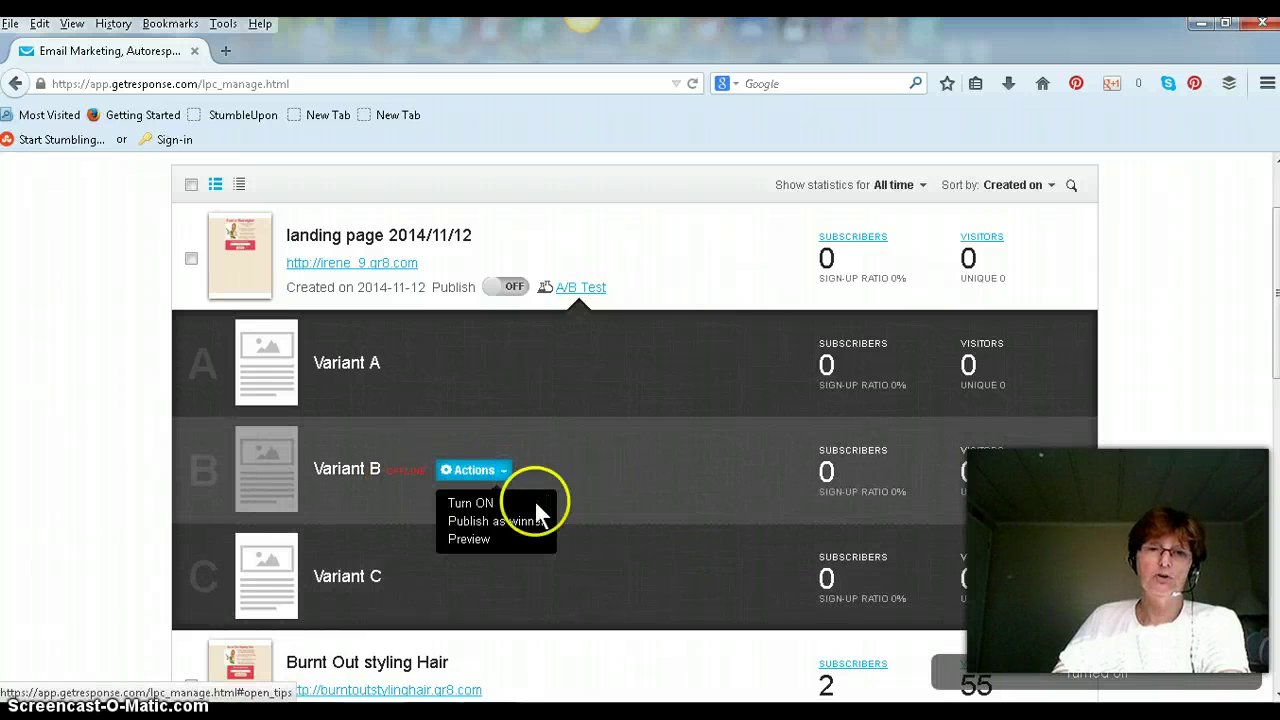
click(484, 503)
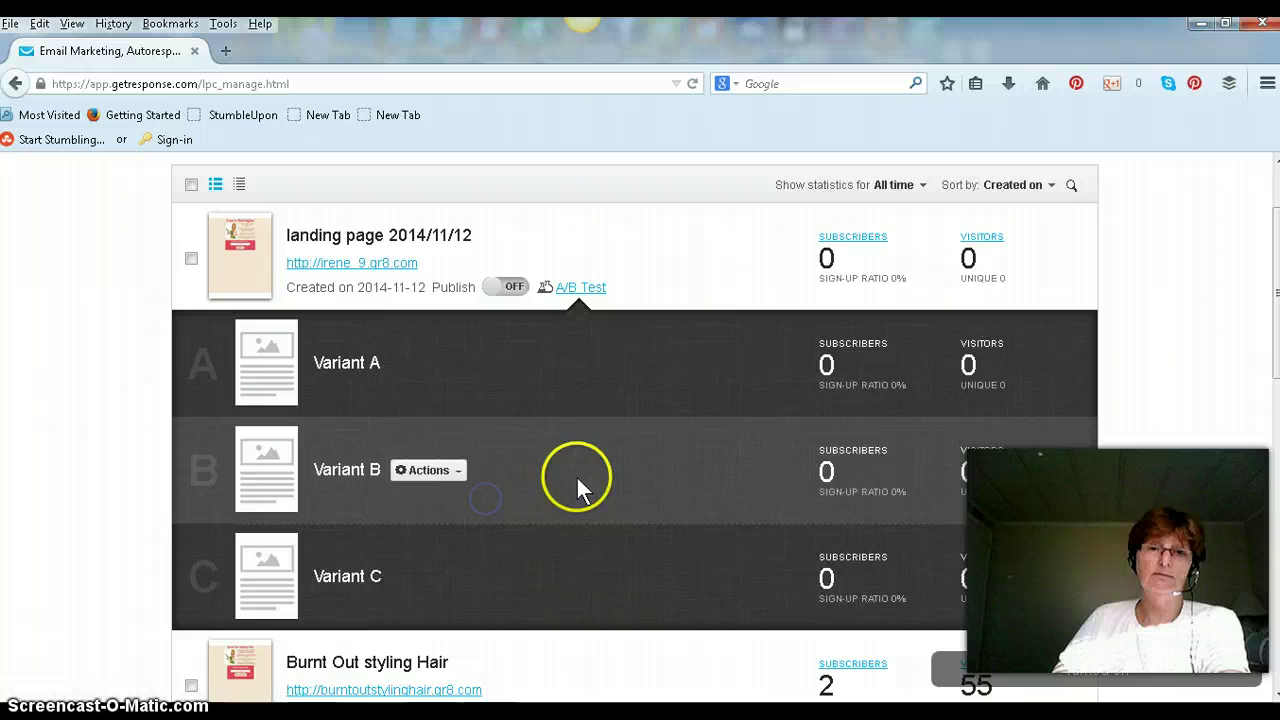
Check the actions offered for Variant B, including Publish as winner, without applying any of them
click(456, 470)
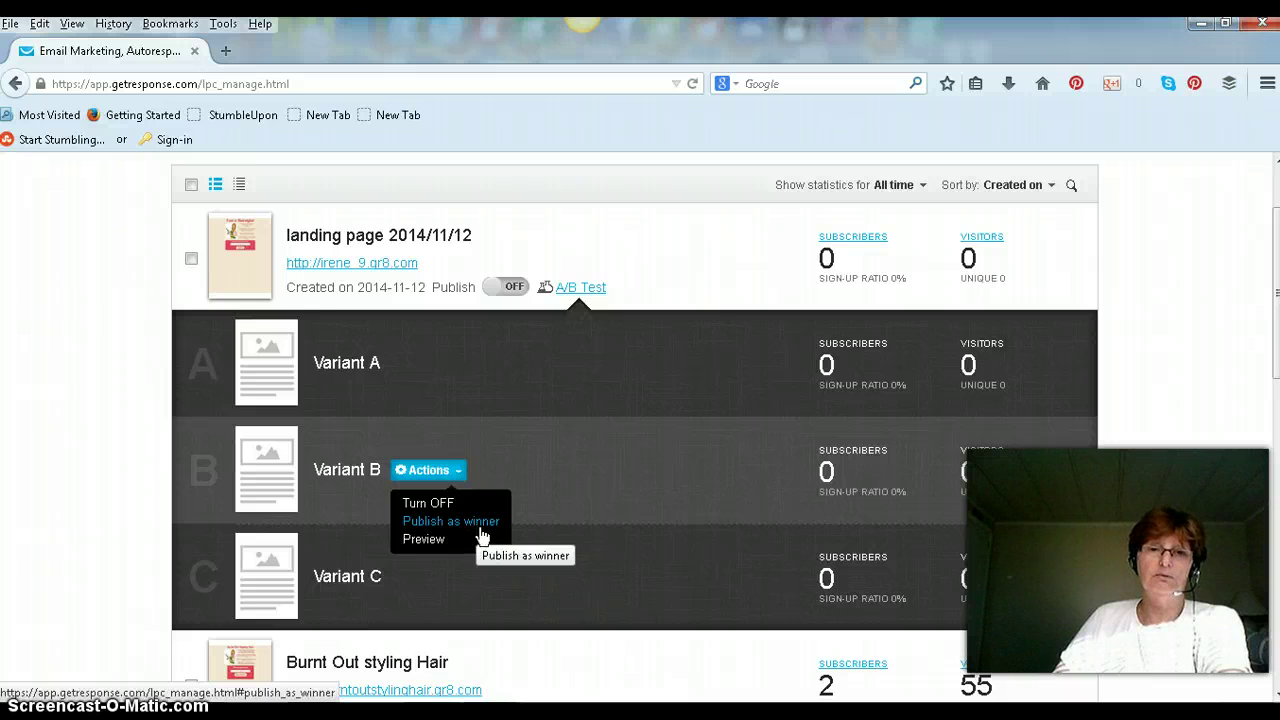
click(688, 485)
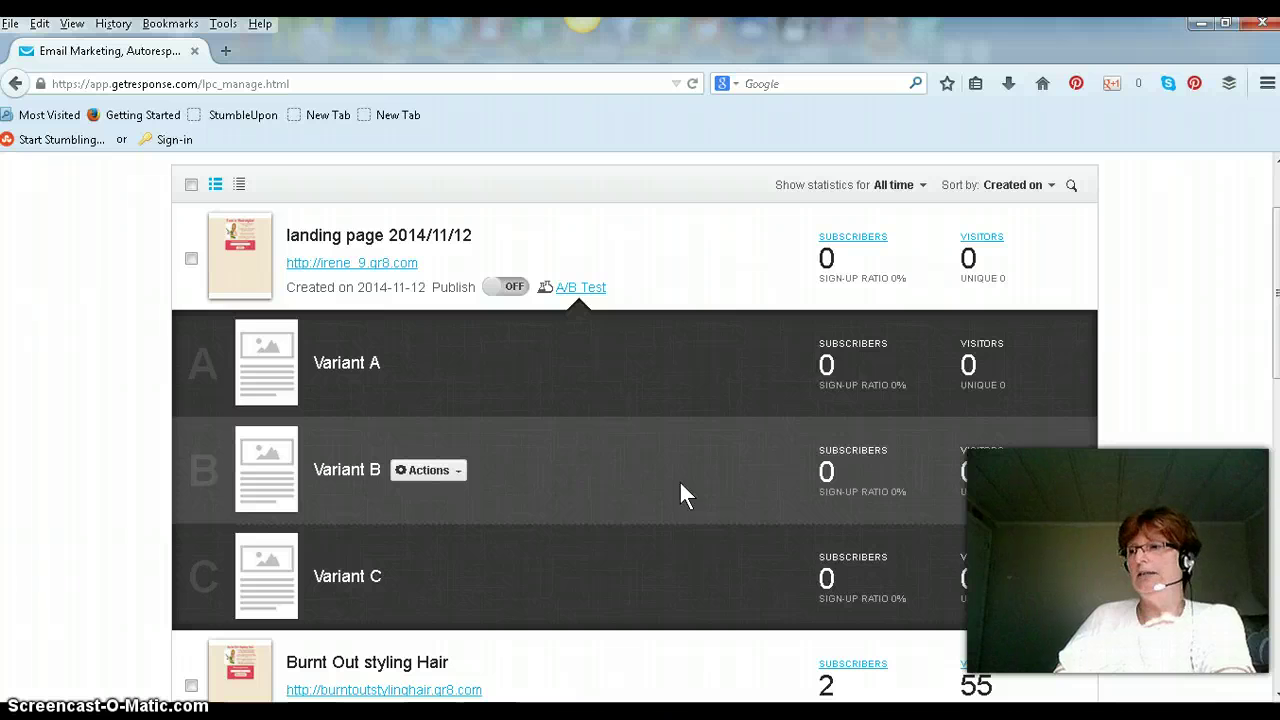
Collapse the A/B test variants of "landing page 2014/11/12" and look through the list of landing pages
click(592, 288)
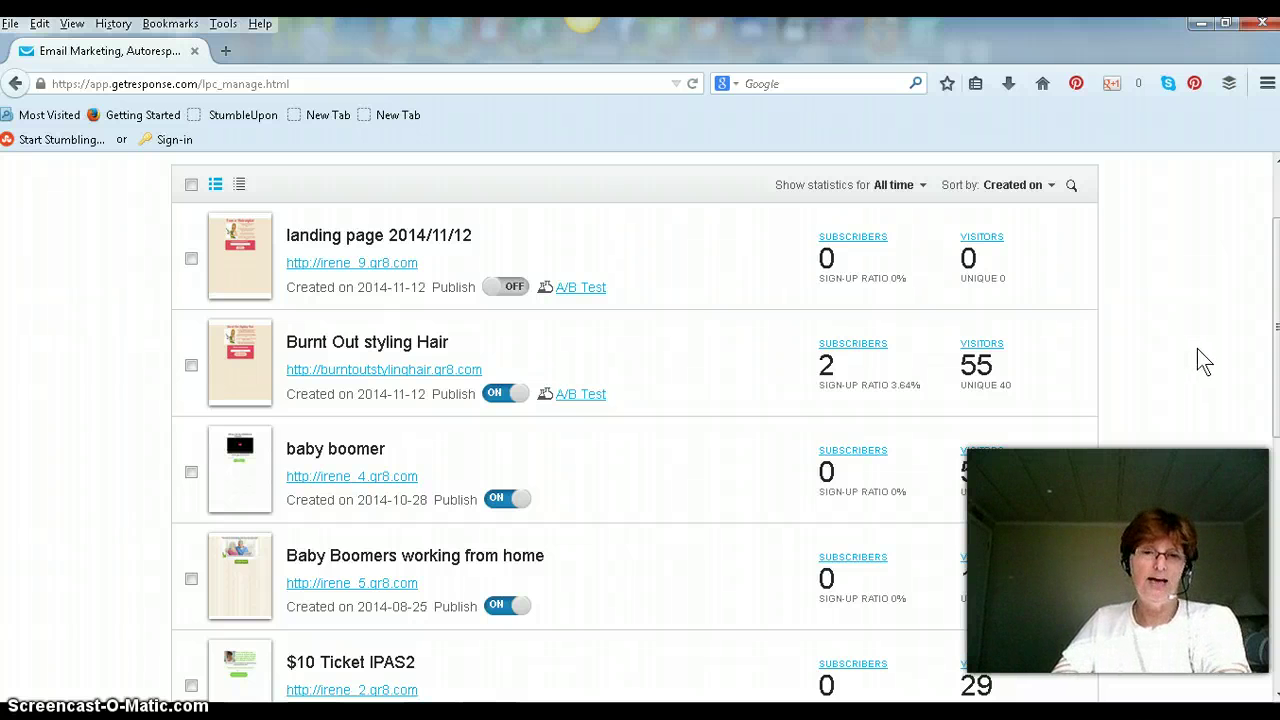
scroll(1203, 362, down, 3)
scroll(1199, 353, up, 5)
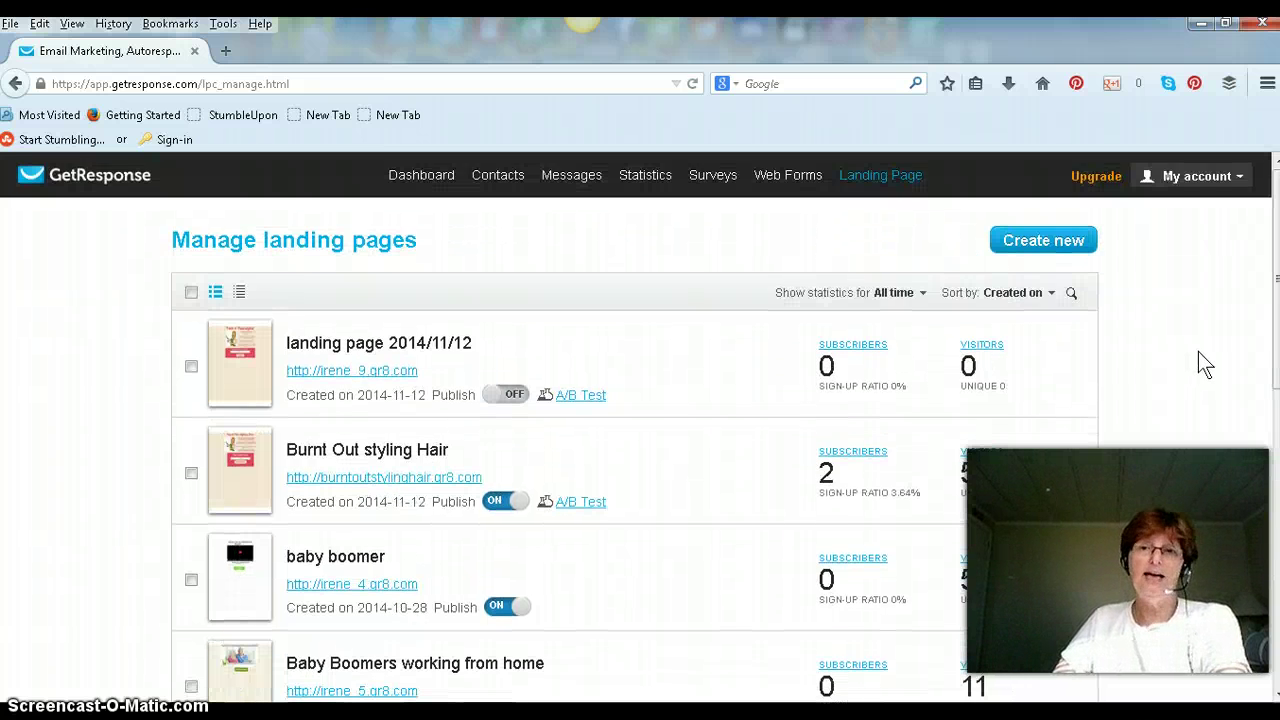
scroll(1202, 357, down, 3)
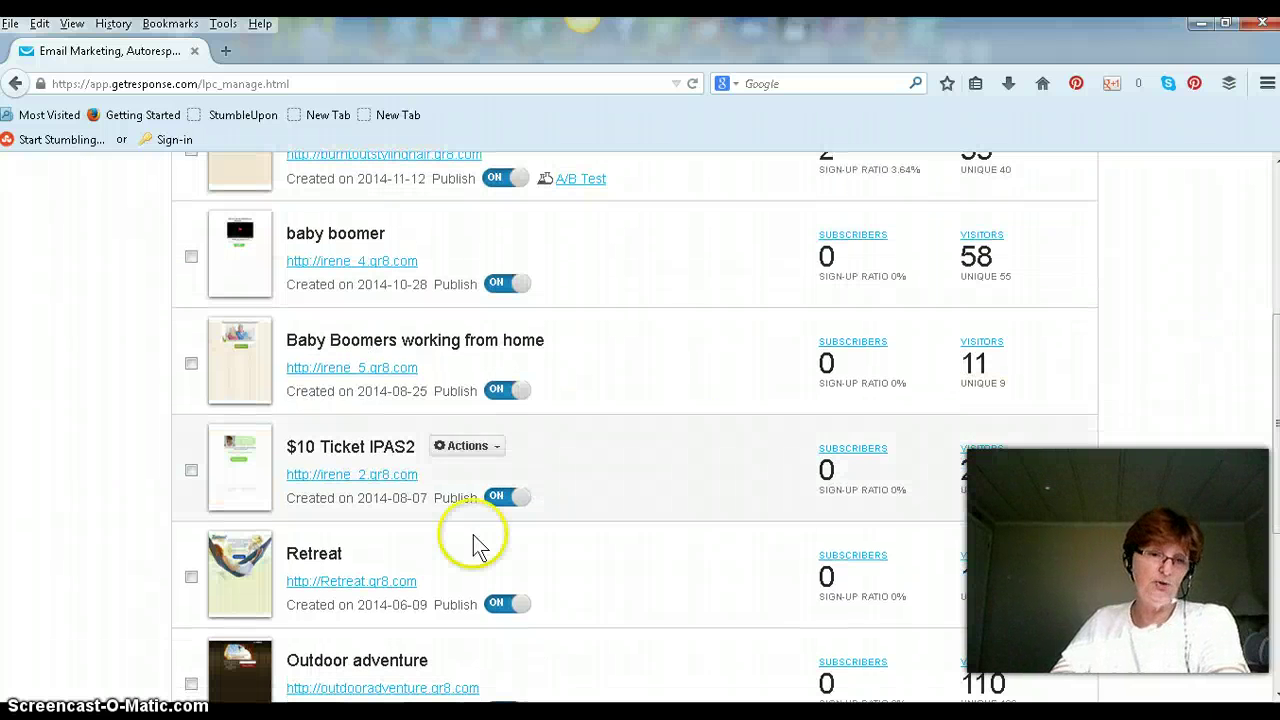